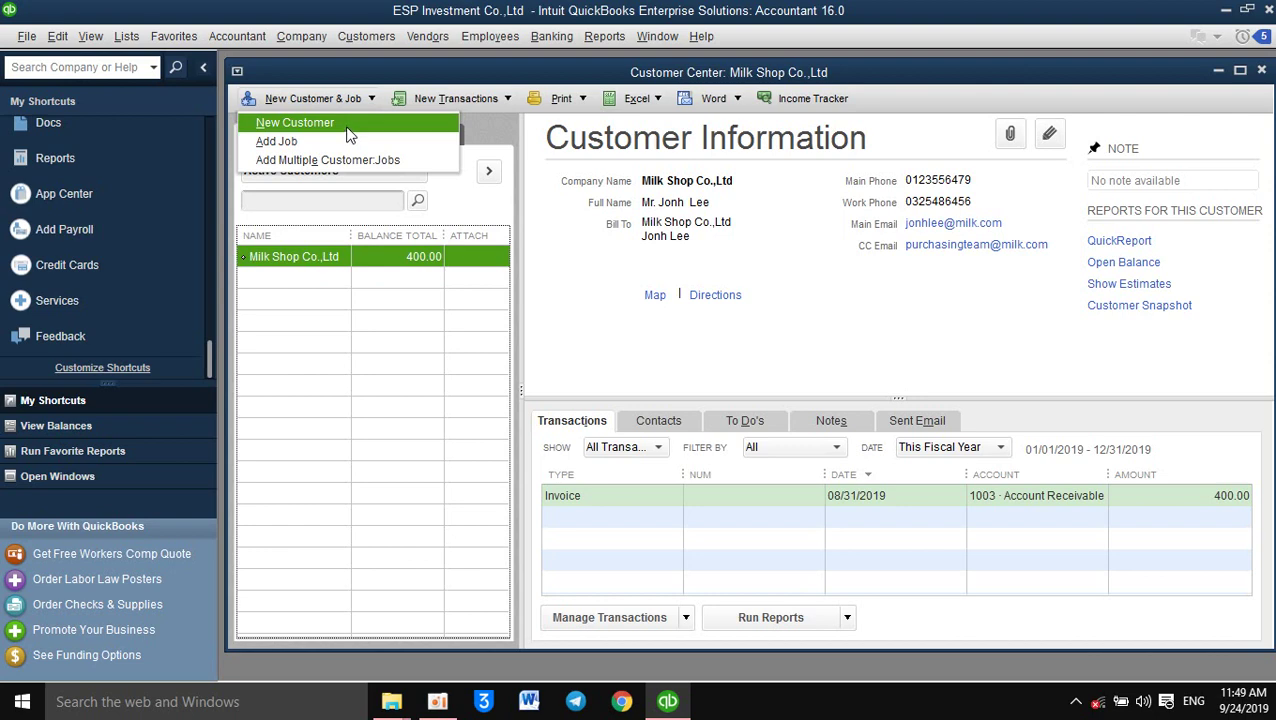
# Start a new customer named Cooking Restaurant with a 100.00 opening balance, and copy the name
pyautogui.click(349, 135)
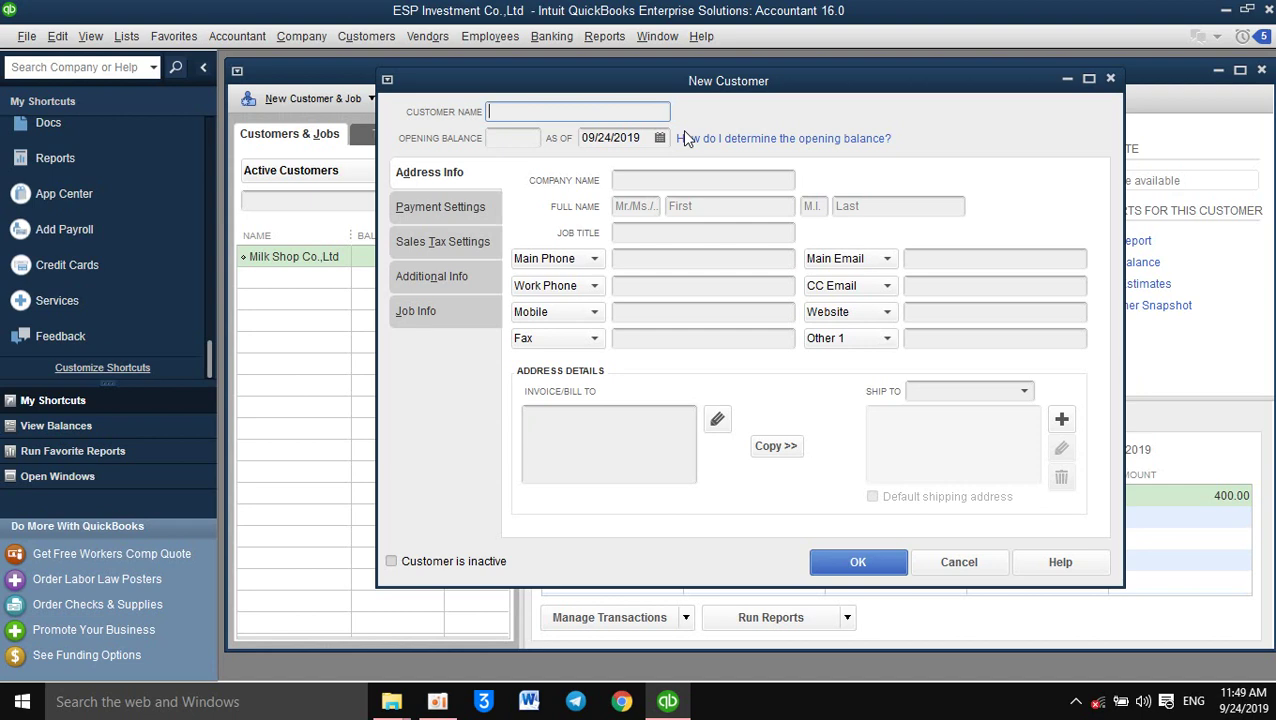
pyautogui.write('Cooking Restaurant')
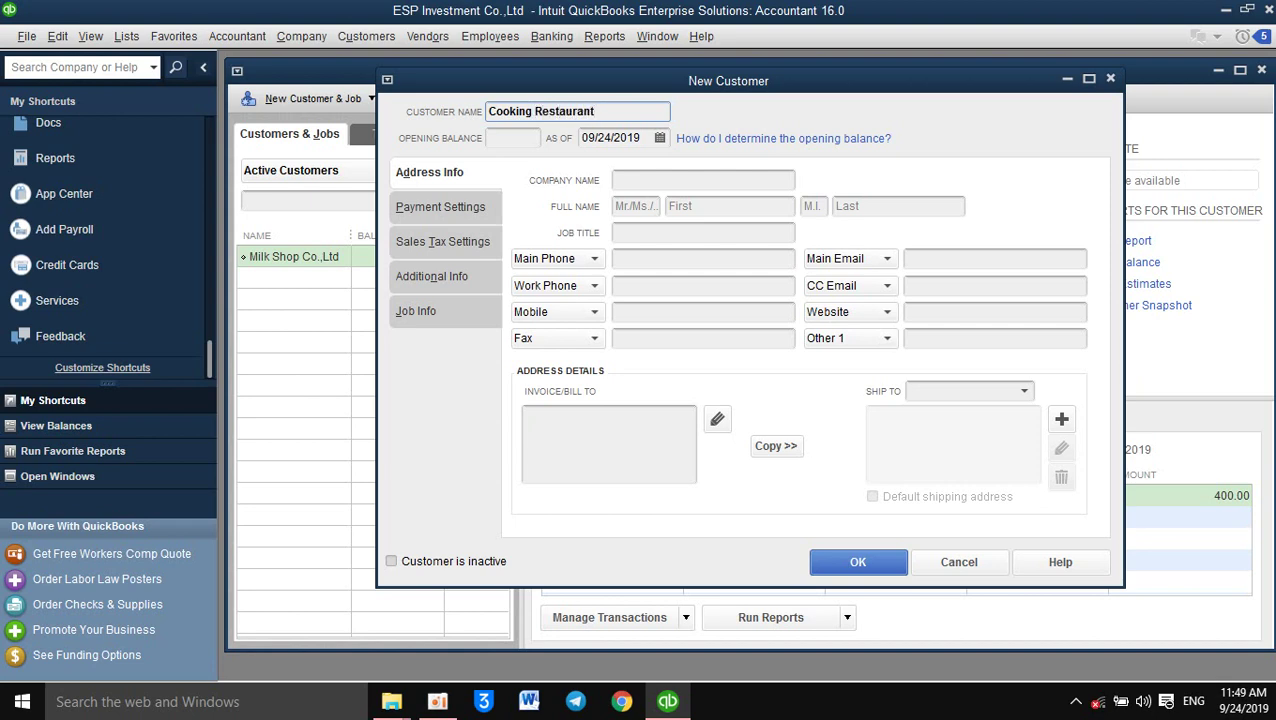
pyautogui.write(' C')
pyautogui.press('BackSpace')
pyautogui.press('BackSpace')
pyautogui.press('Tab')
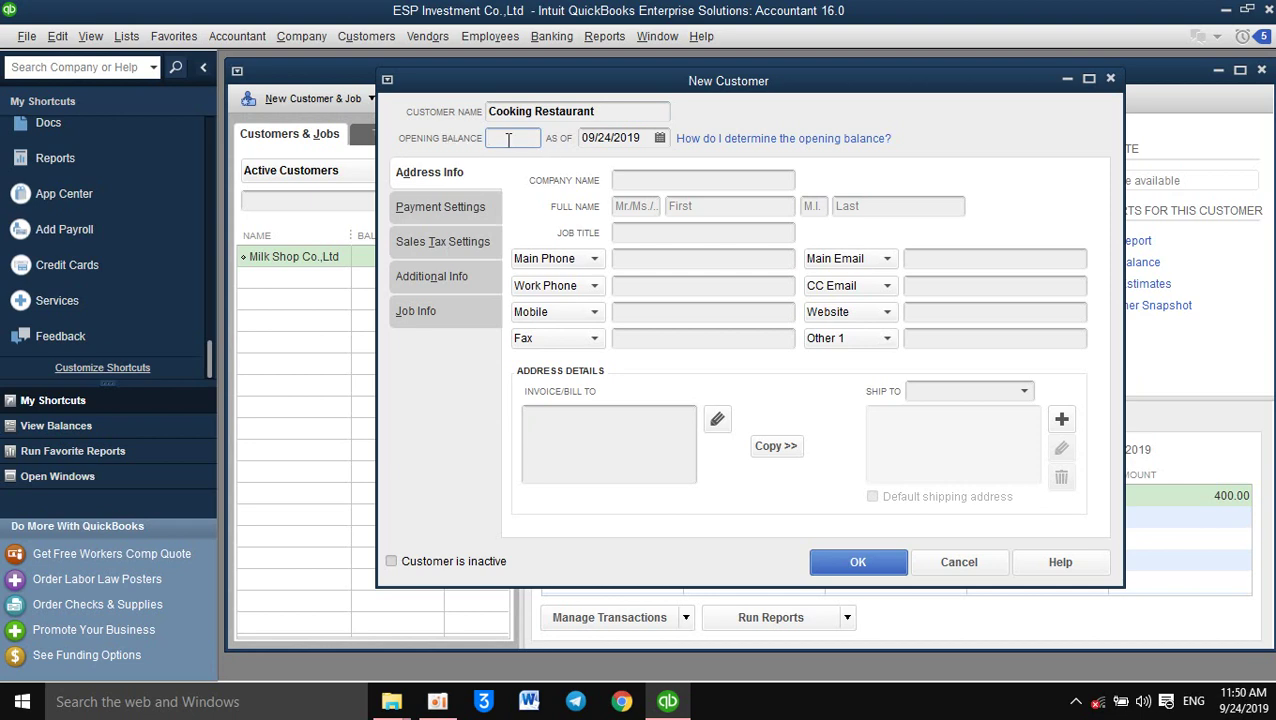
pyautogui.write('100')
pyautogui.click(614, 117)
pyautogui.moveTo(614, 117); pyautogui.dragTo(461, 118)
pyautogui.hotkey('ctrl', 'c')
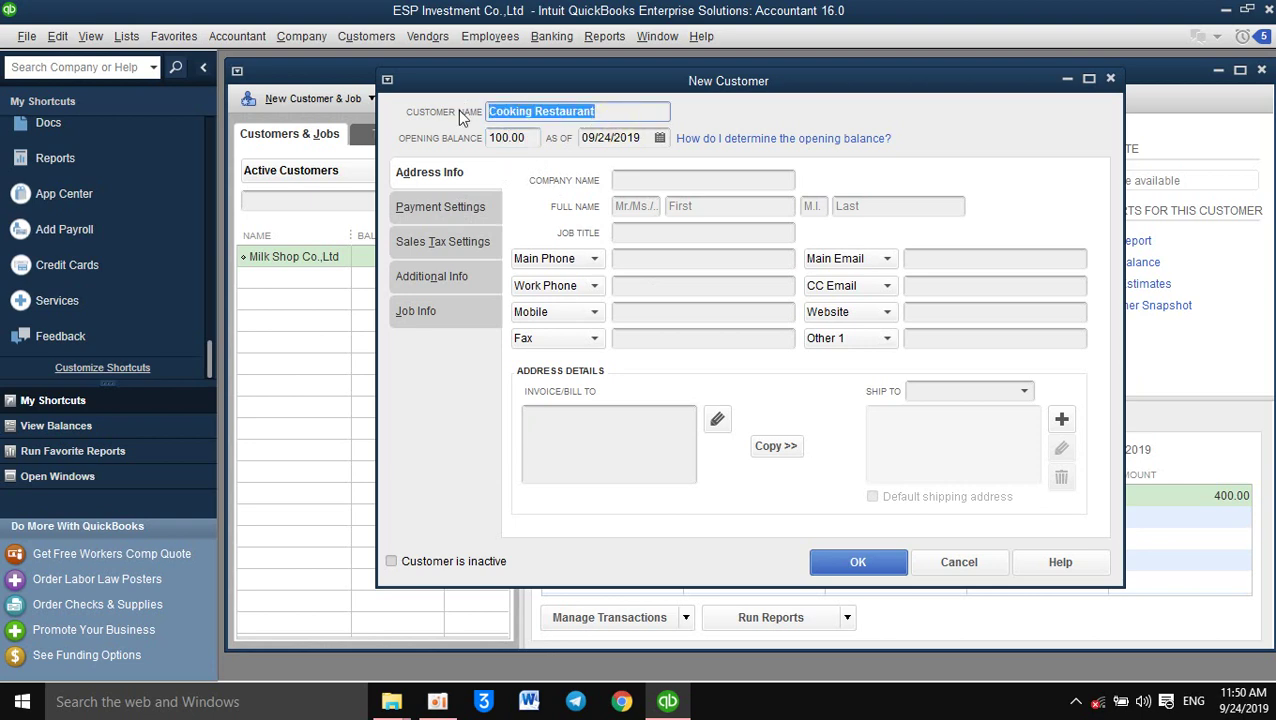
# Paste Cooking Restaurant as the company name and set the salutation to Mrs
pyautogui.click(693, 182)
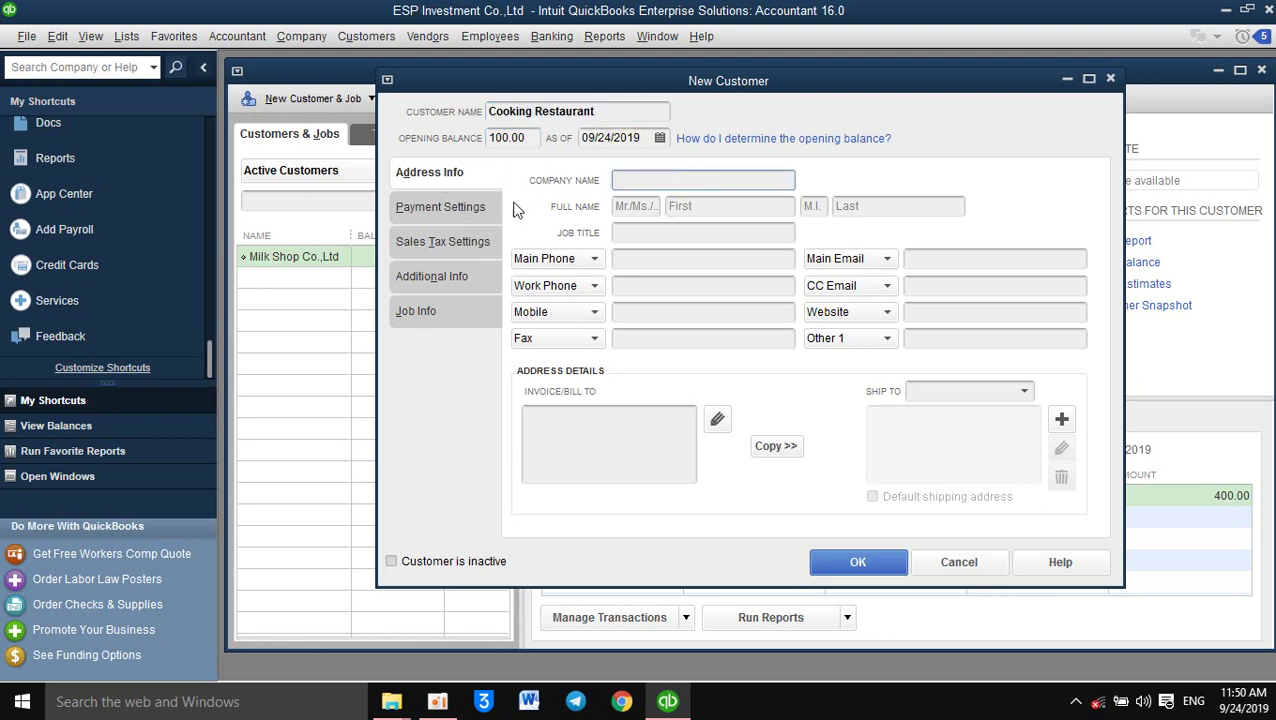
pyautogui.hotkey('ctrl', 'v')
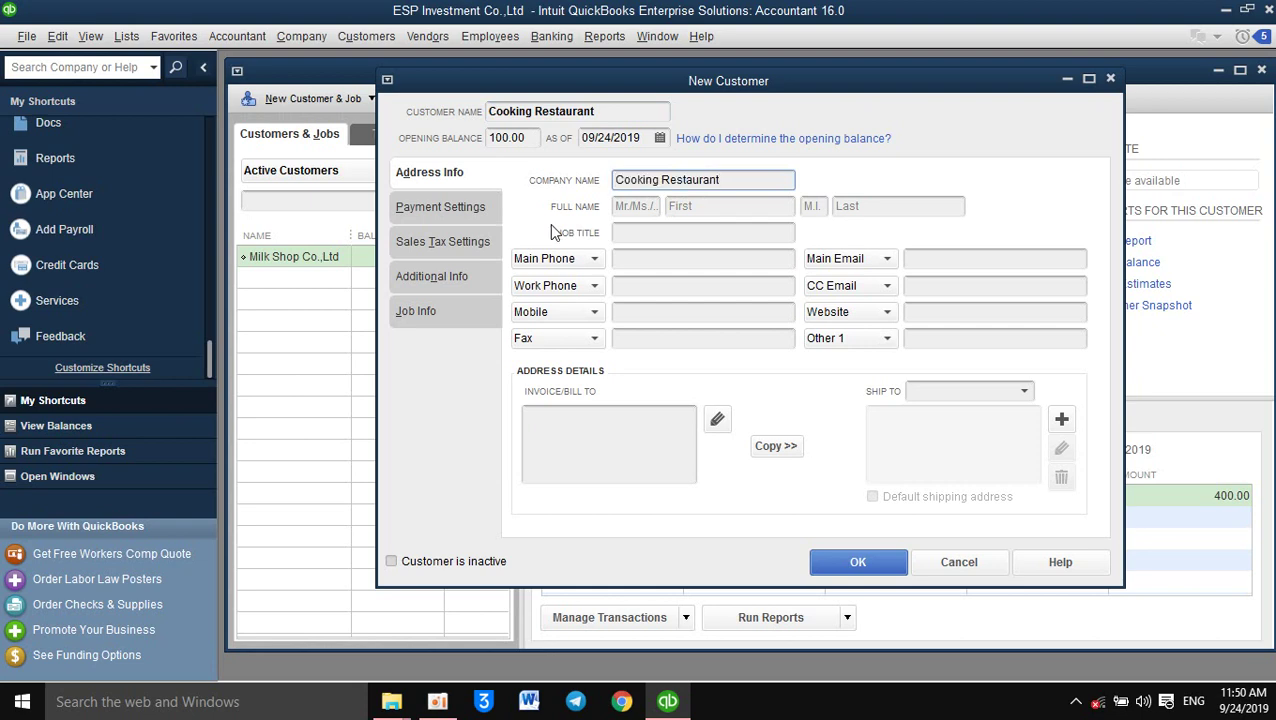
pyautogui.click(633, 209)
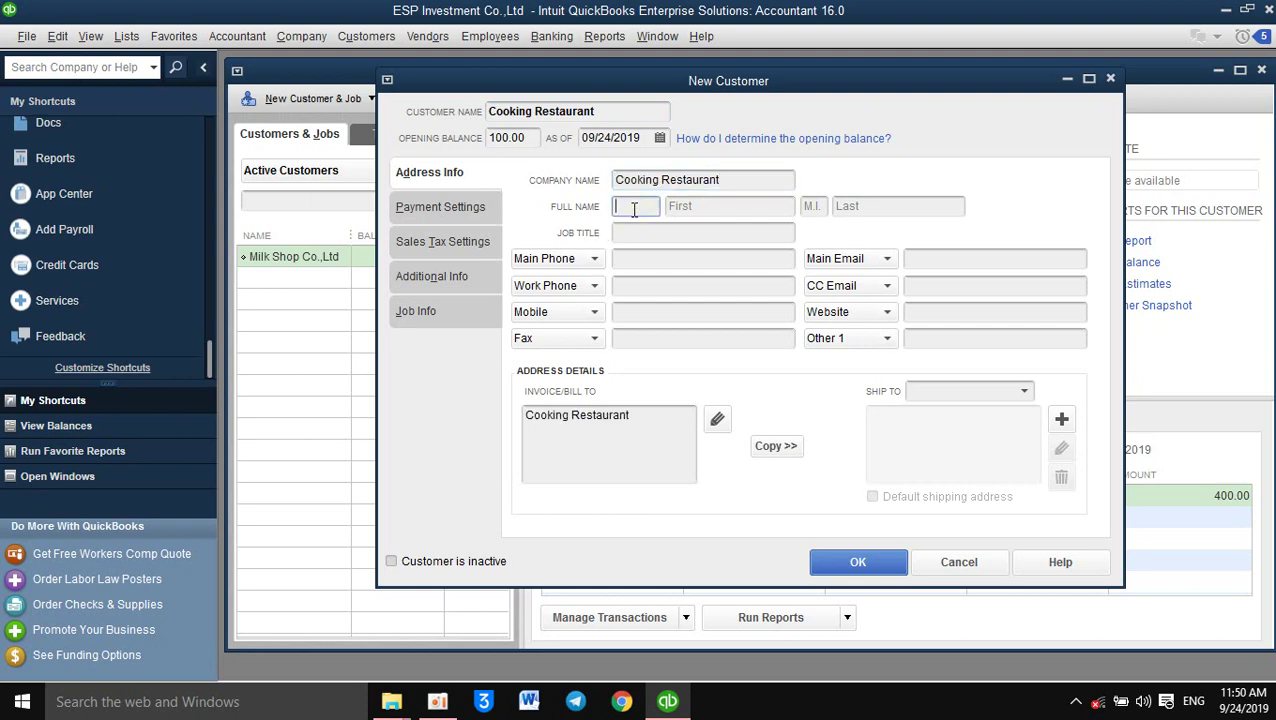
pyautogui.write('Mrs.')
pyautogui.press('Tab')
pyautogui.click(633, 209)
pyautogui.write('.')
# Enter the contact's first, middle and last name
pyautogui.click(703, 199)
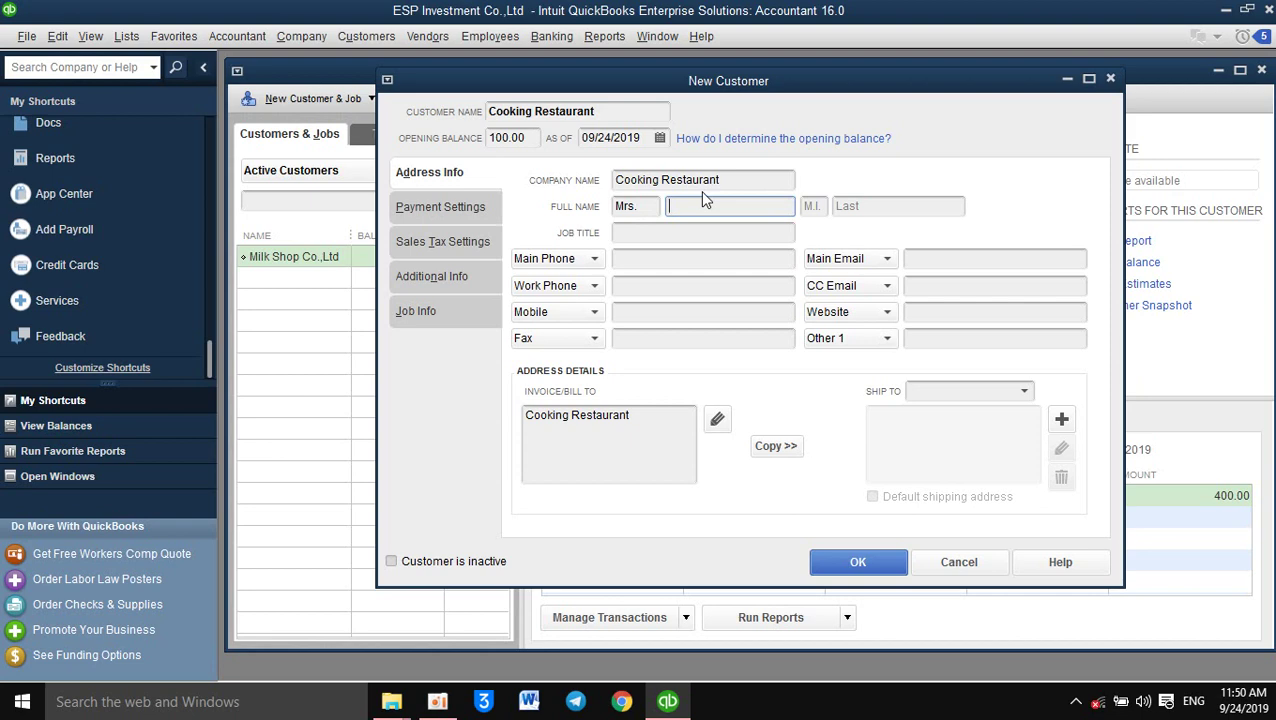
pyautogui.press('Tab')
pyautogui.press('Tab')
pyautogui.press('Tab')
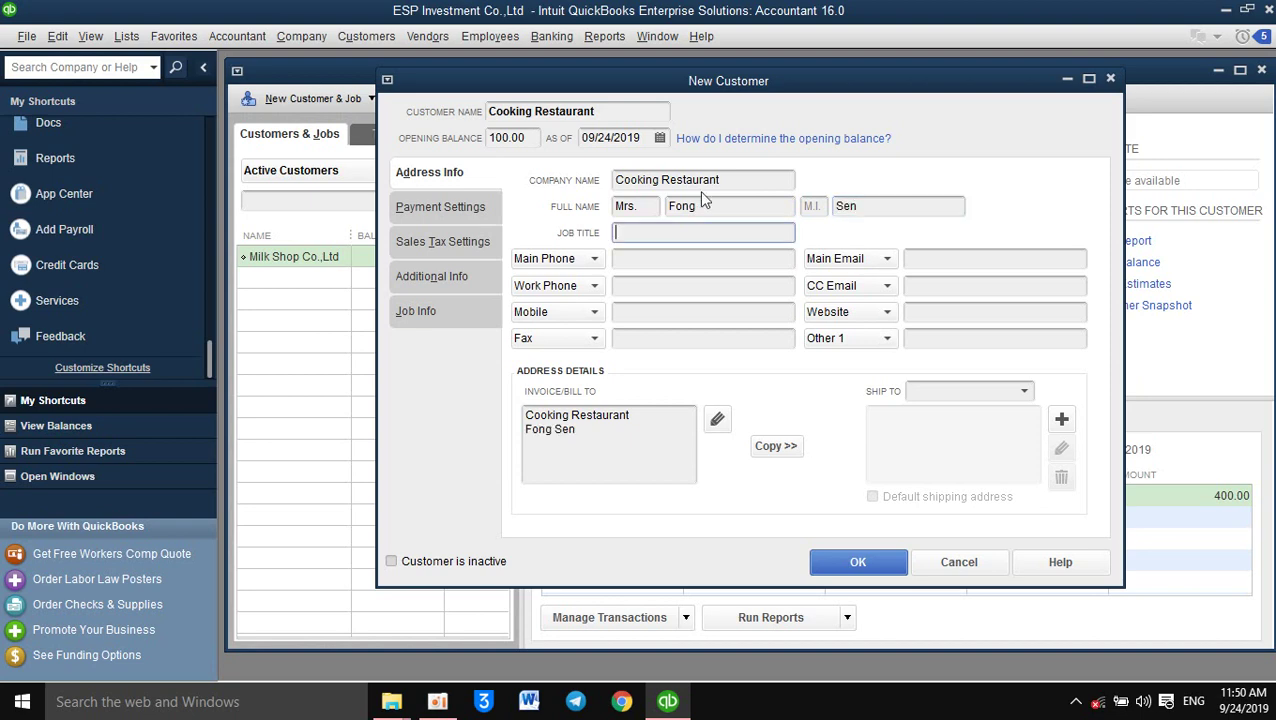
pyautogui.write('Manager')
pyautogui.press('Tab')
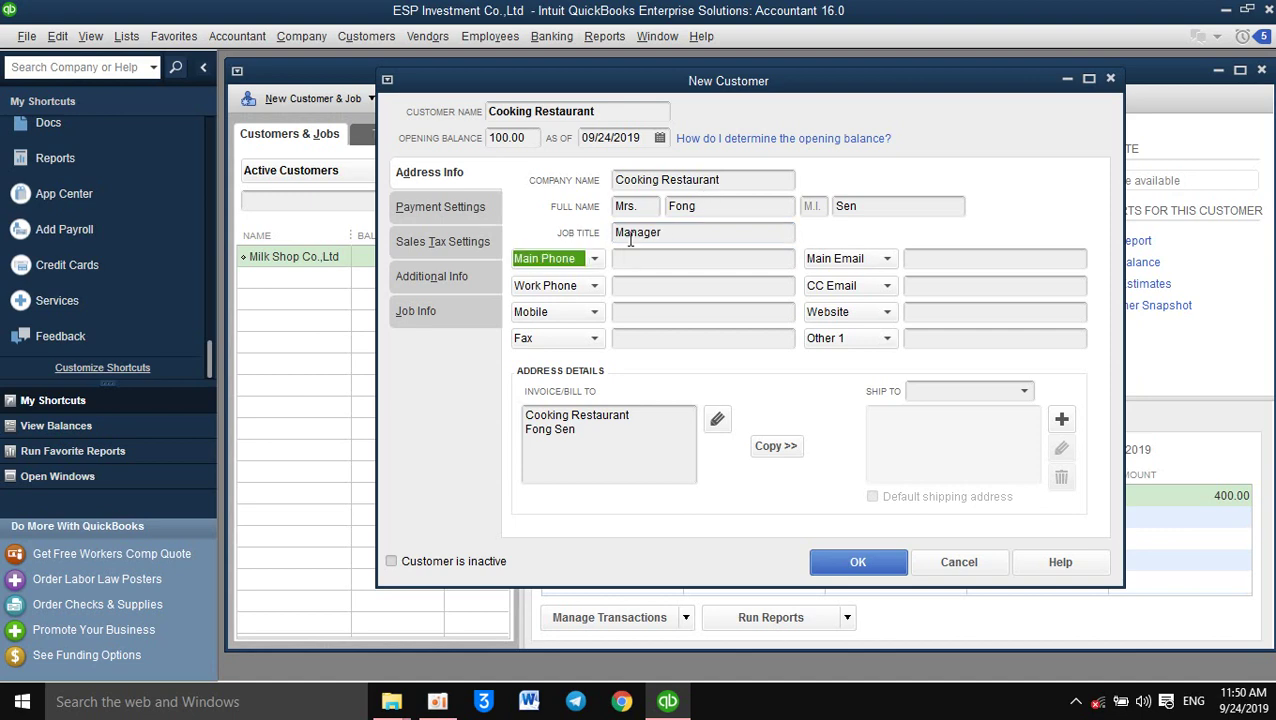
# Set the contact's job title to Purchase Manager
pyautogui.click(619, 232)
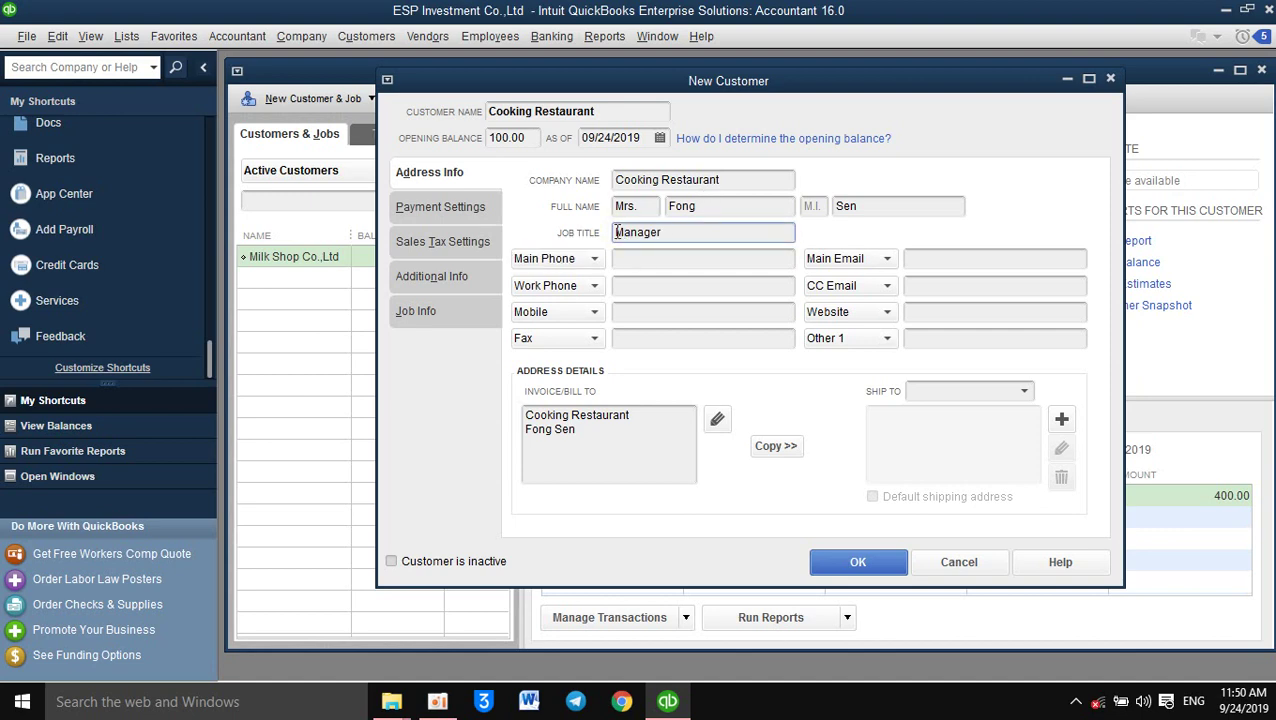
pyautogui.write('Sale')
pyautogui.moveTo(641, 232); pyautogui.dragTo(595, 242)
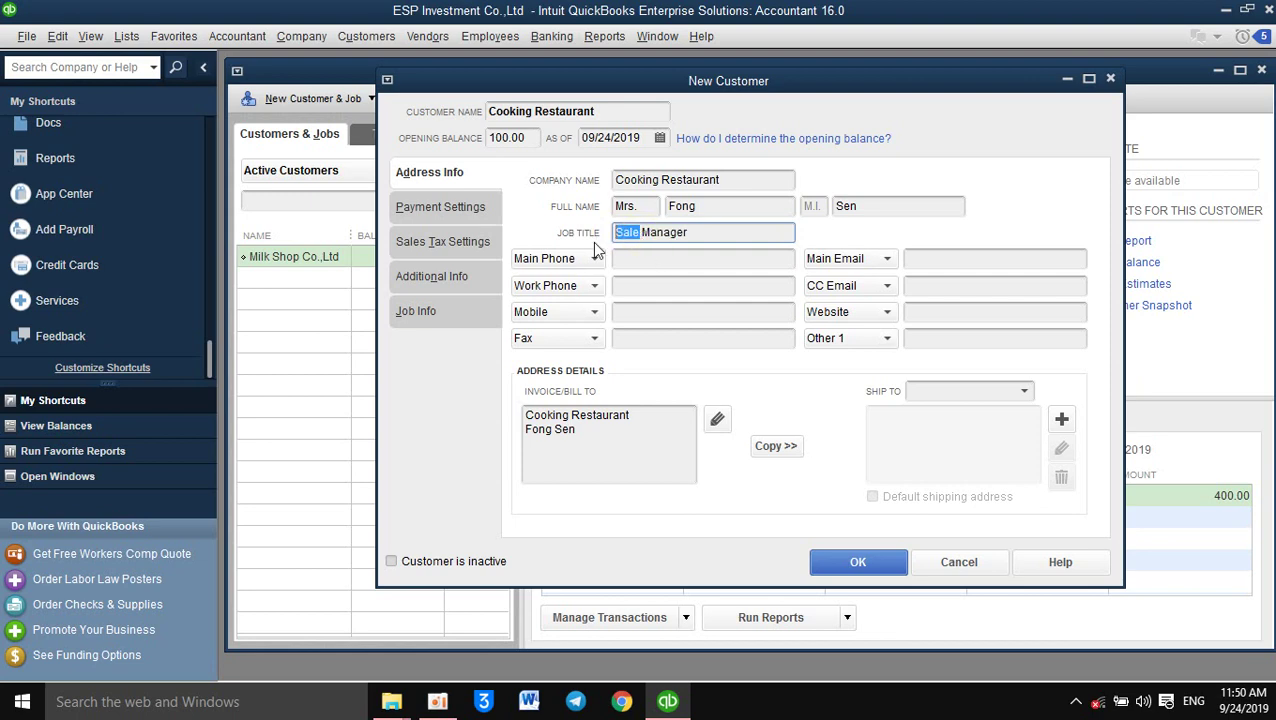
pyautogui.write('Purchase')
pyautogui.click(673, 259)
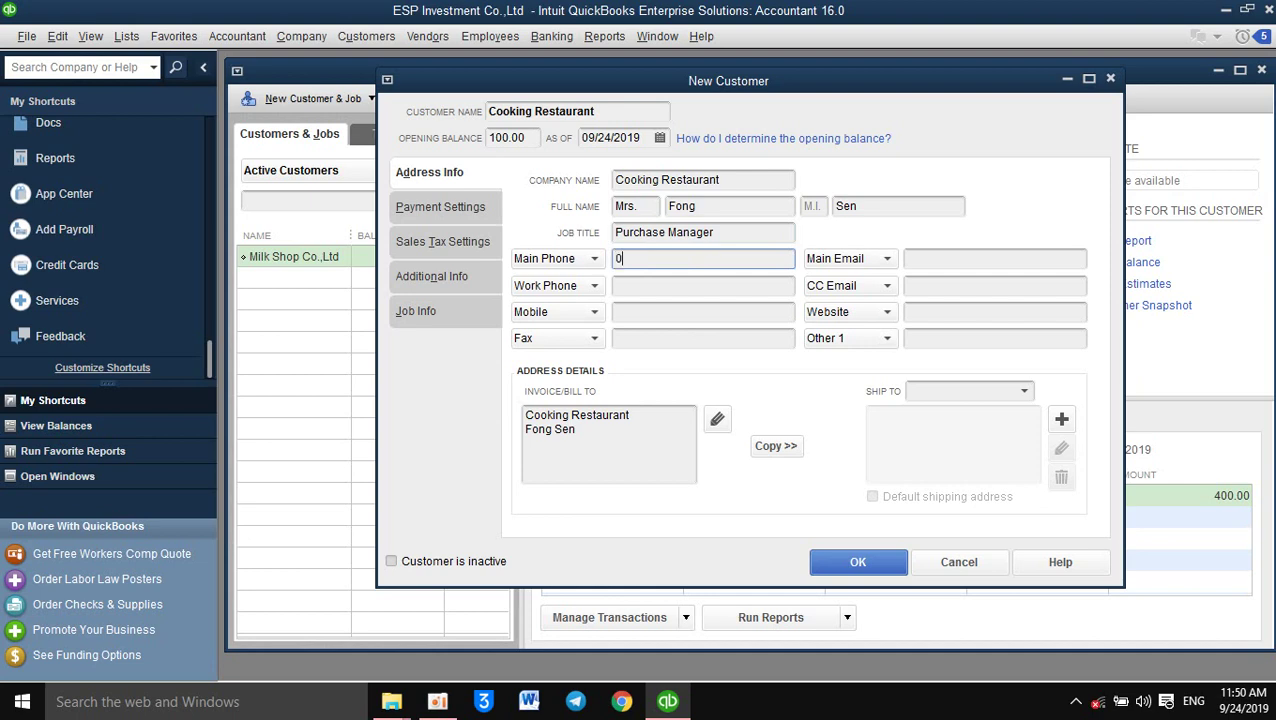
# Enter the main phone number and the contact's main e-mail, then copy its domain
pyautogui.click(956, 260)
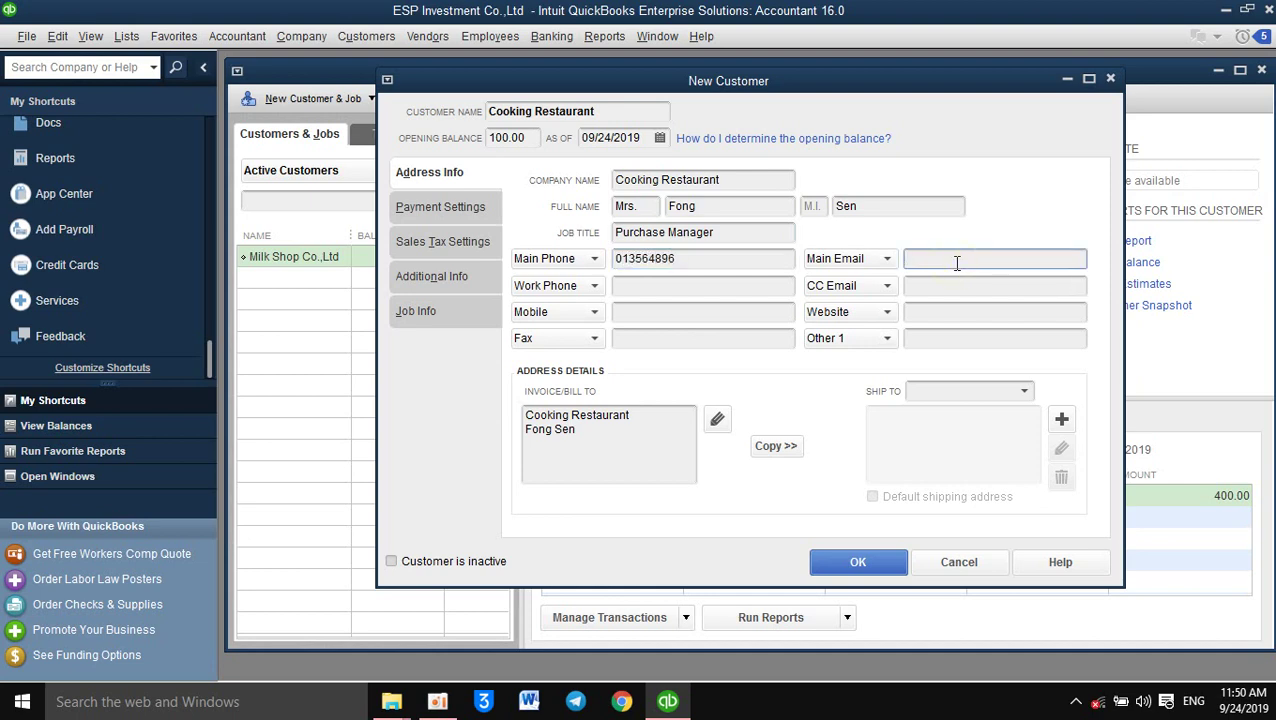
pyautogui.hotkey('ctrl', 'a')
pyautogui.press('End')
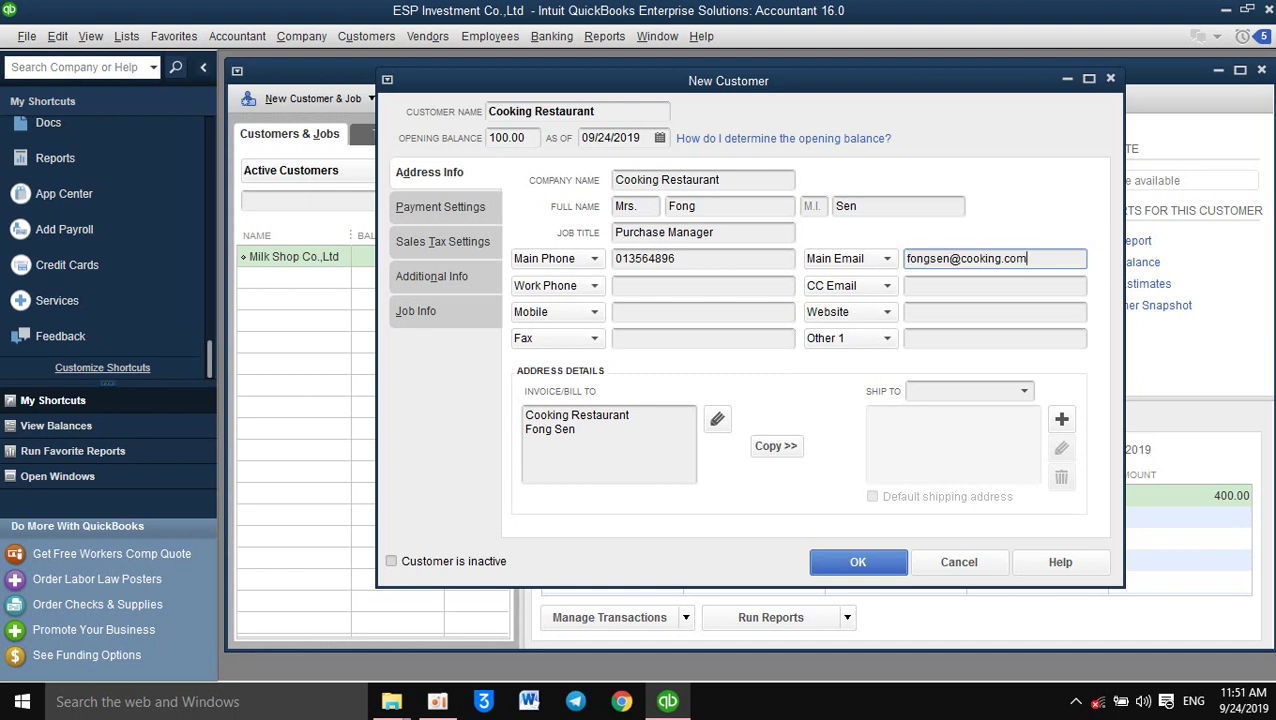
pyautogui.hotkey('shift', 'Left')
pyautogui.hotkey('shift', 'Left')
pyautogui.hotkey('shift', 'Home')
pyautogui.hotkey('shift', 'Right')
pyautogui.hotkey('shift', 'Right')
pyautogui.hotkey('shift', 'Right')
pyautogui.hotkey('shift', 'Right')
pyautogui.hotkey('shift', 'Right')
pyautogui.hotkey('shift', 'Right')
pyautogui.hotkey('shift', 'Right')
pyautogui.hotkey('ctrl', 'c')
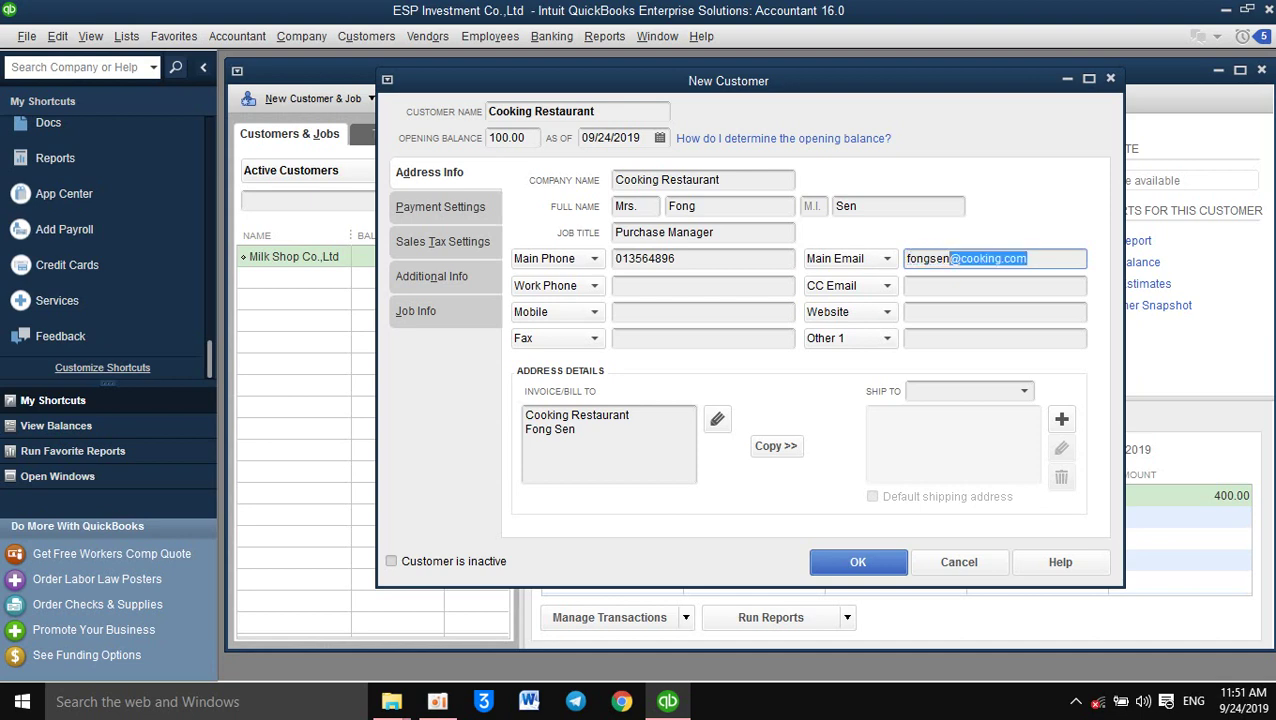
pyautogui.press('Right')
# Enter the work phone number and a Purchaseteam CC e-mail using the copied domain
pyautogui.click(681, 291)
pyautogui.click(938, 287)
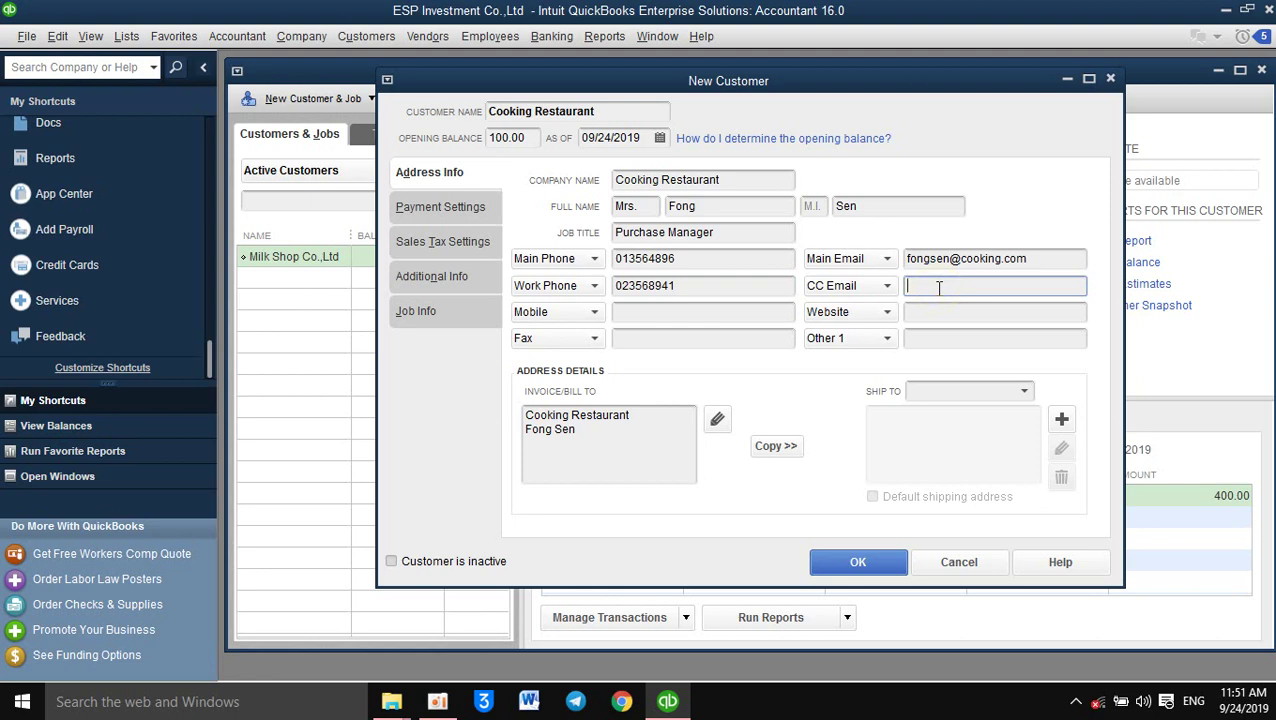
pyautogui.write('Purchaseteam')
pyautogui.hotkey('ctrl', 'v')
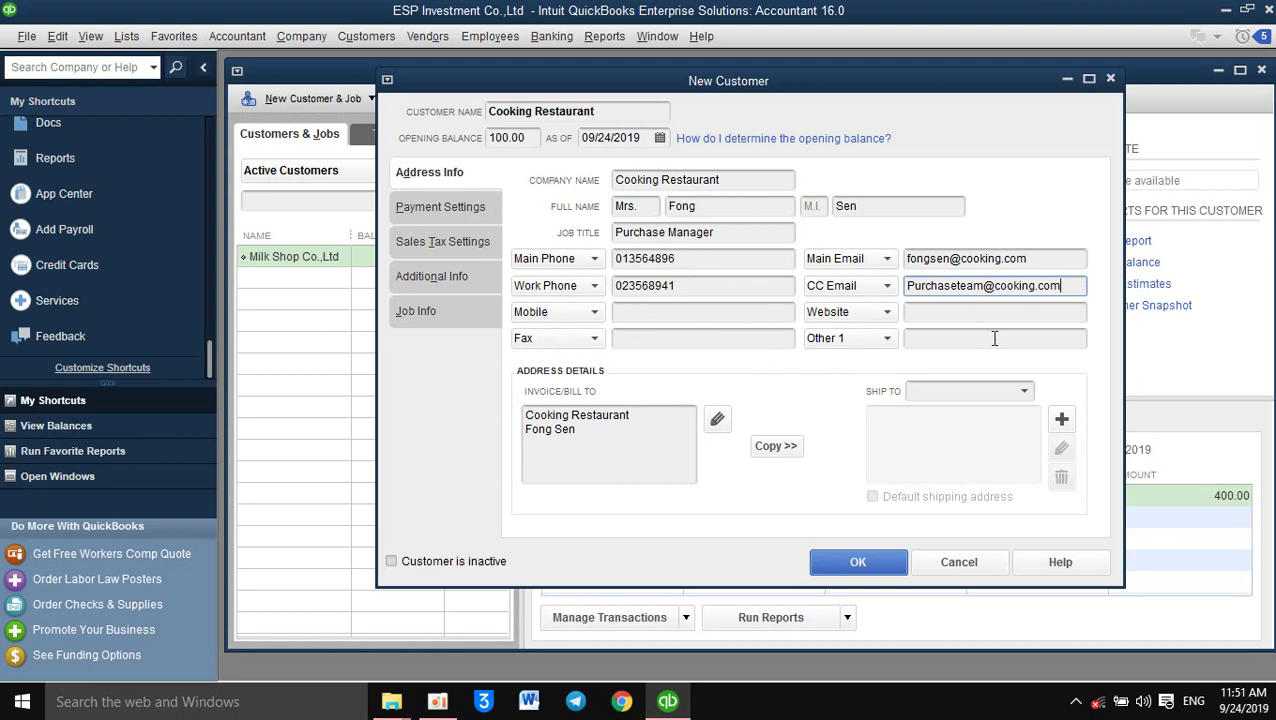
# Enter the website cooking.com.kh and copy the billing address into a new shipping address
pyautogui.click(965, 312)
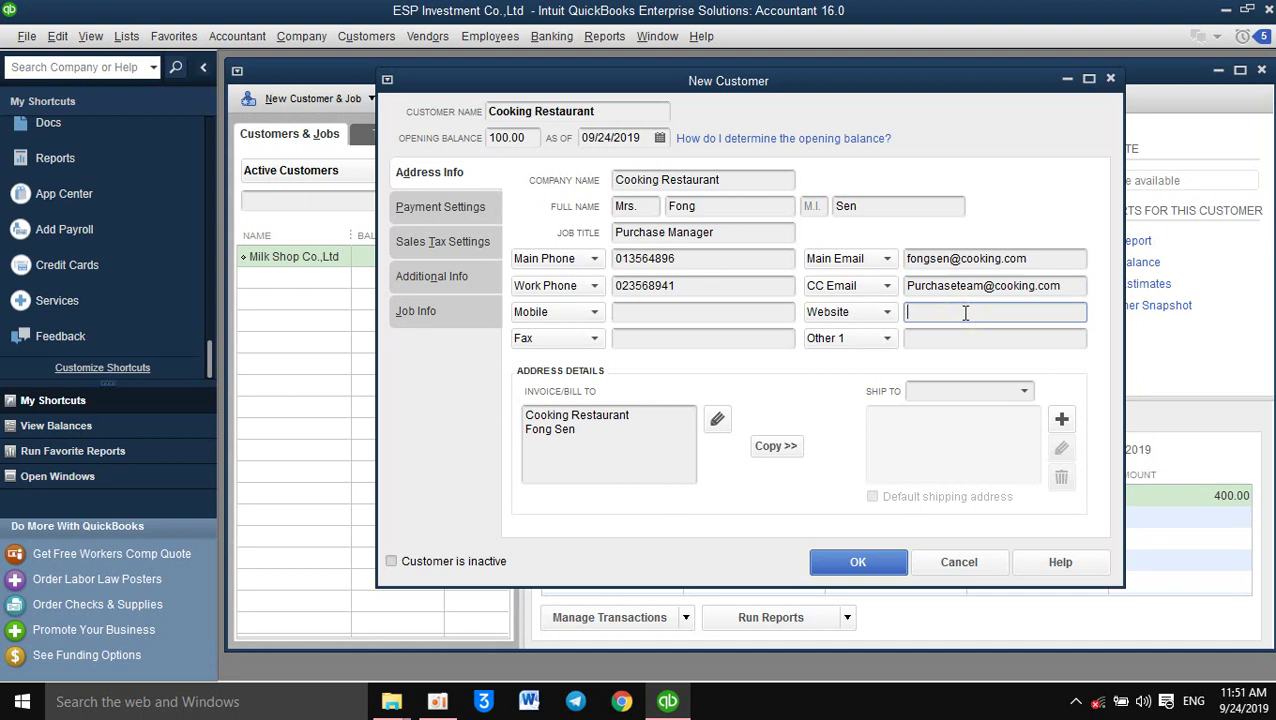
pyautogui.write('cooking.com.kh')
pyautogui.click(598, 433)
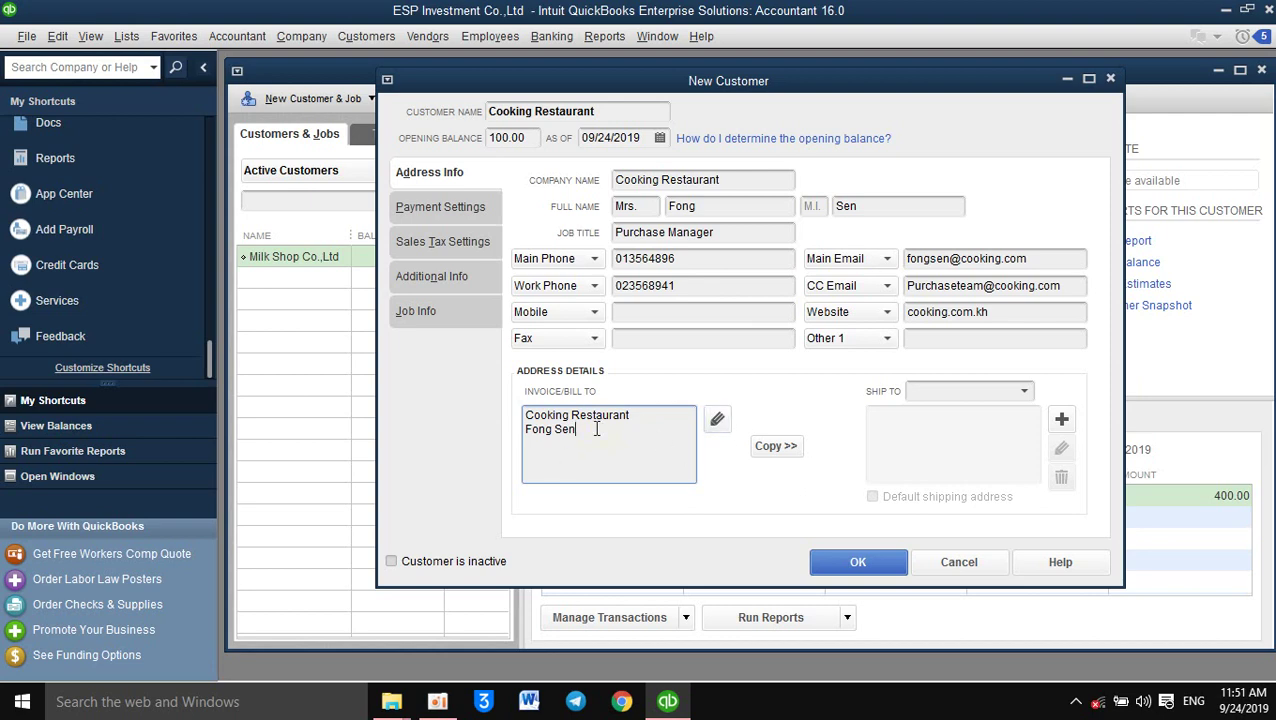
pyautogui.click(781, 449)
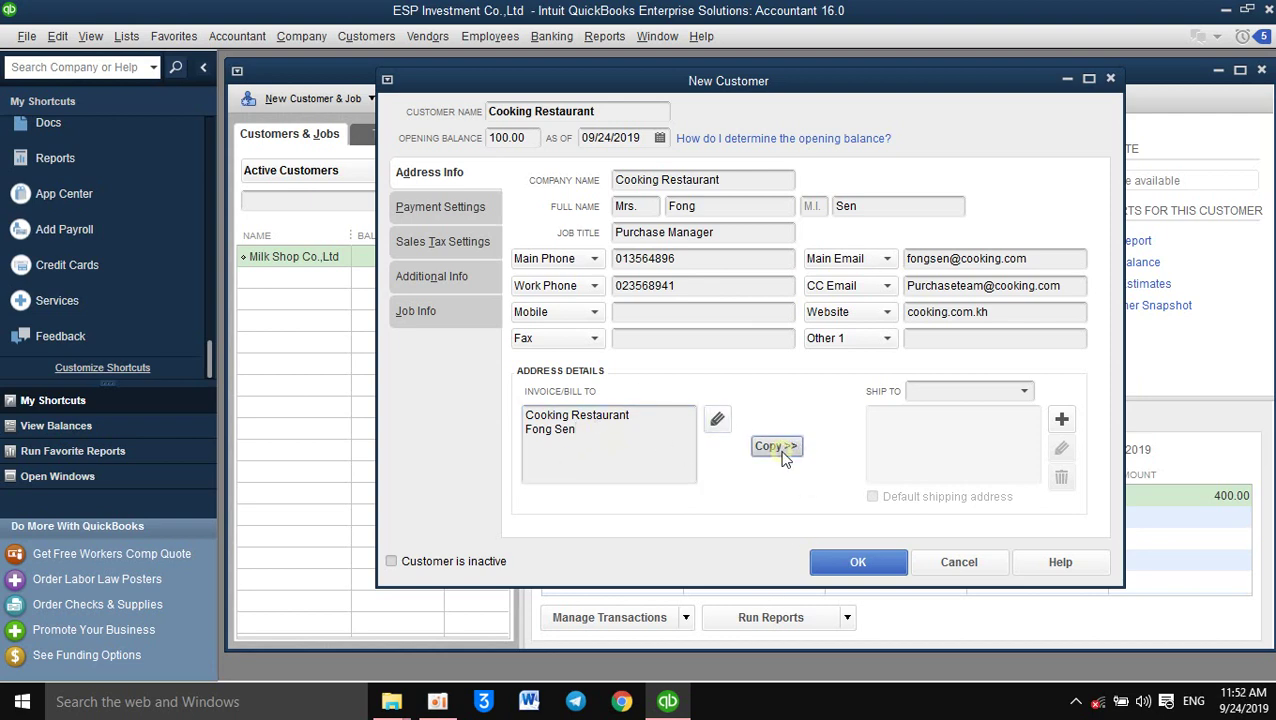
# Set the shipping address to Phnom Penh, Cambodia and save it
pyautogui.click(736, 314)
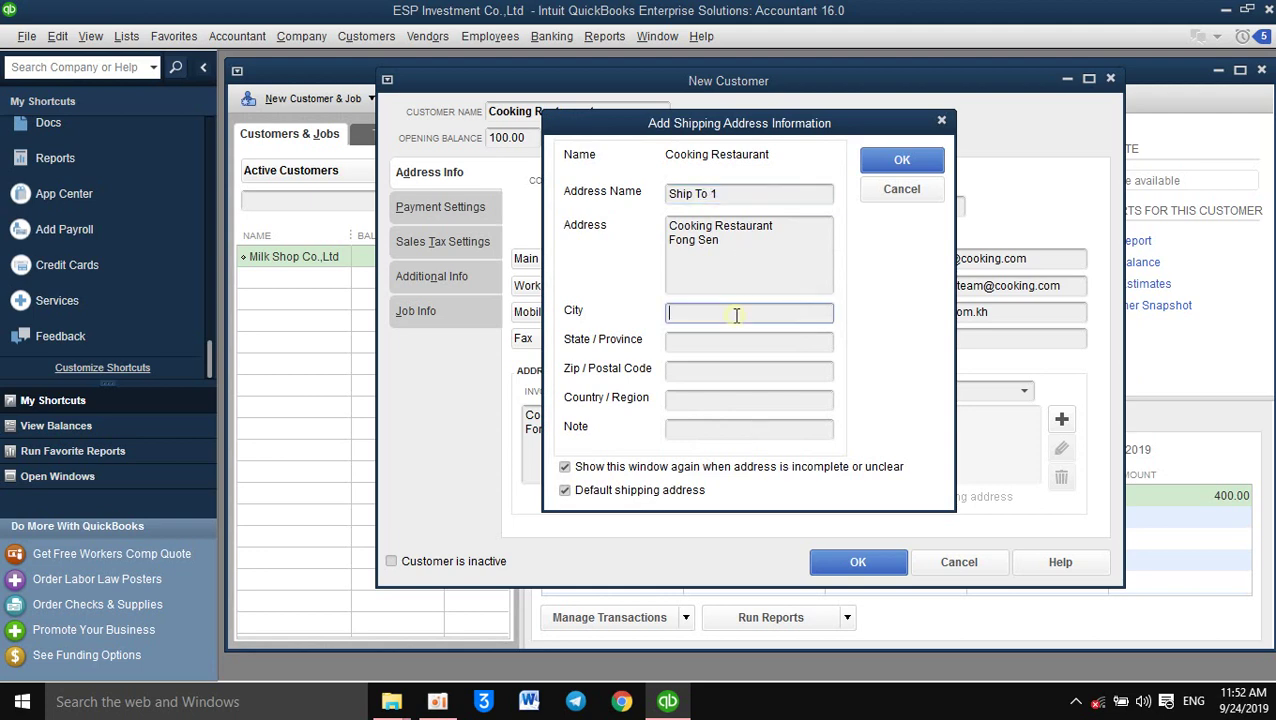
pyautogui.click(696, 340)
pyautogui.write('Ph')
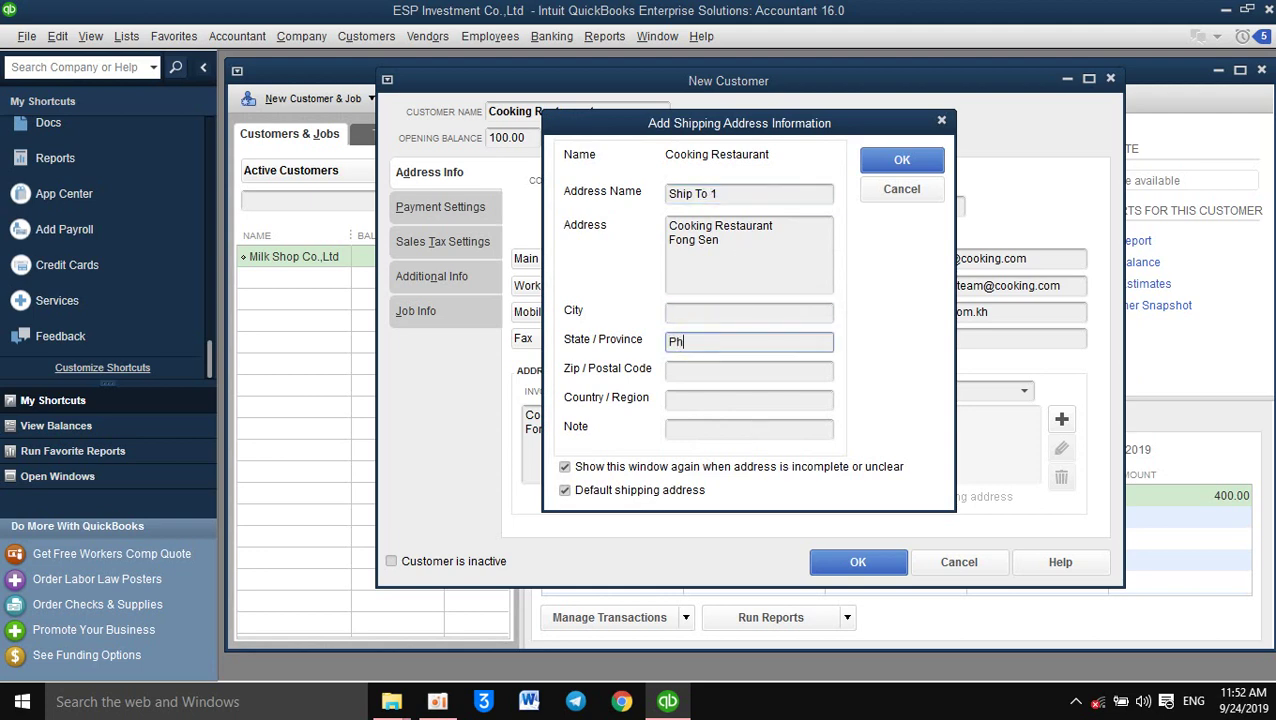
pyautogui.write('nom Ph')
pyautogui.press('BackSpace')
pyautogui.press('BackSpace')
pyautogui.write('Penh')
pyautogui.press('Tab')
pyautogui.press('Tab')
pyautogui.write('Camboda')
pyautogui.press('BackSpace')
pyautogui.write('ia')
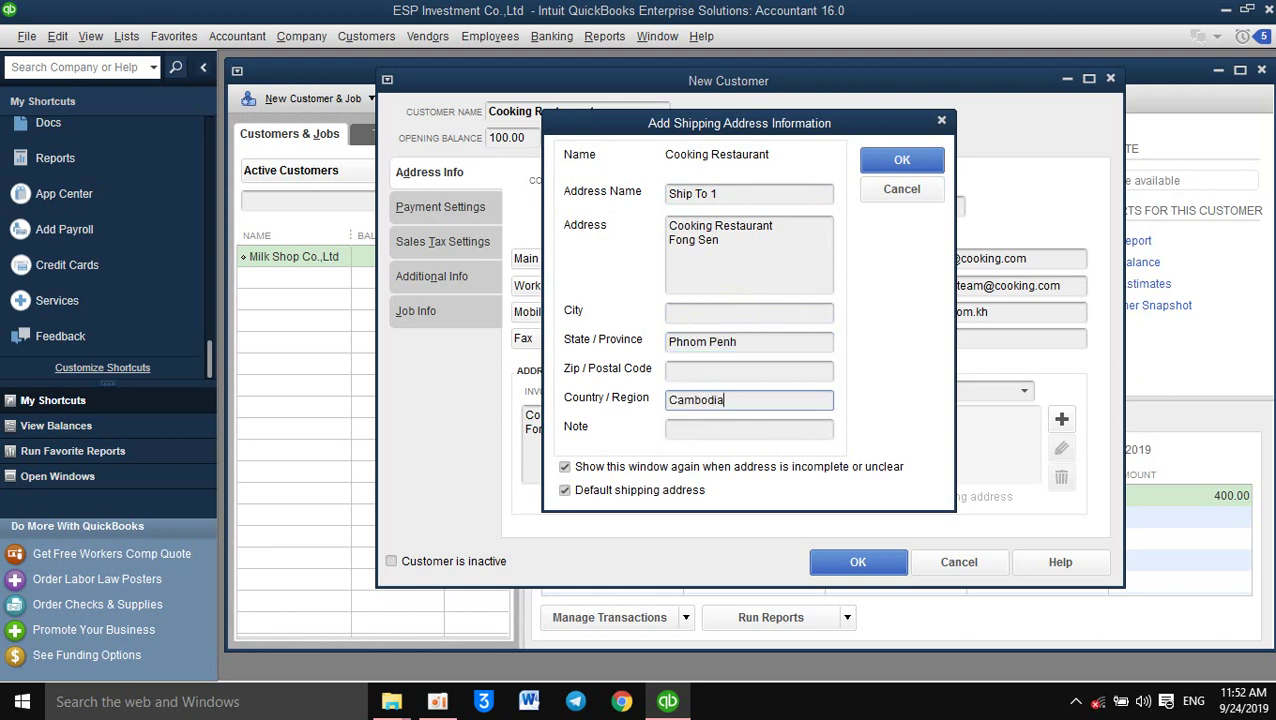
pyautogui.click(898, 166)
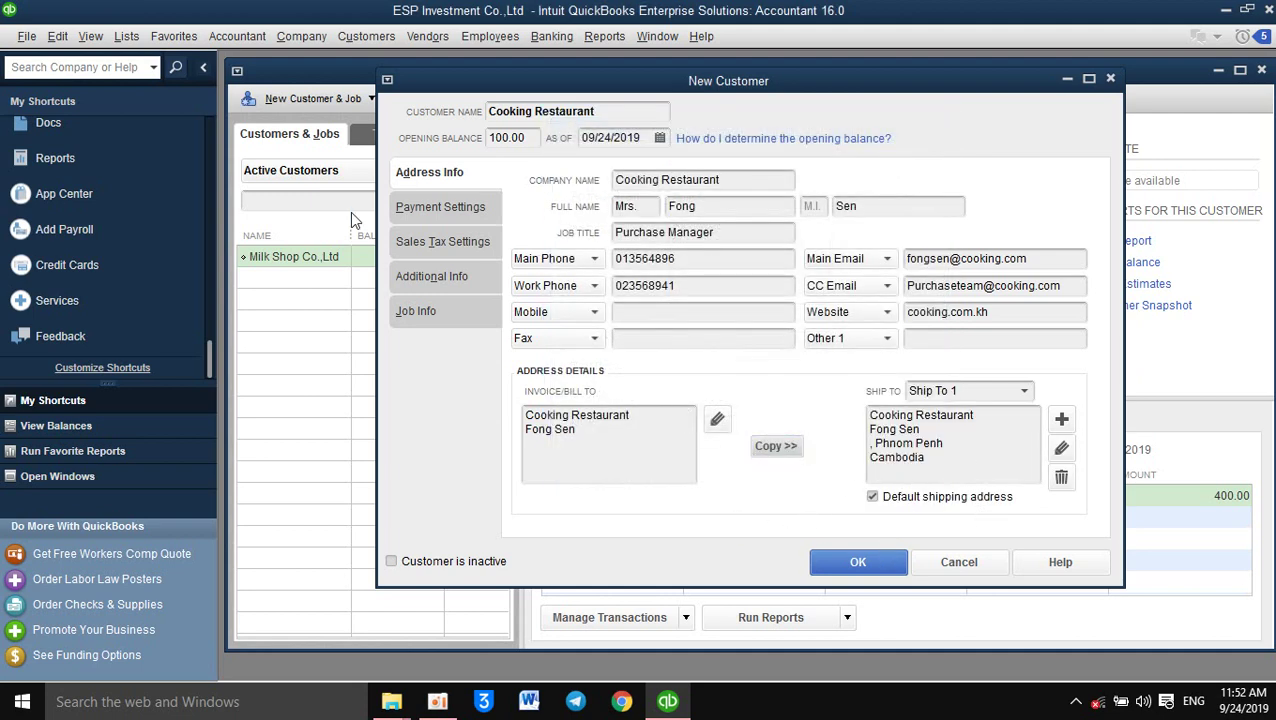
# Enter the customer's account number in Payment Settings and show the Payment Terms choices
pyautogui.click(432, 208)
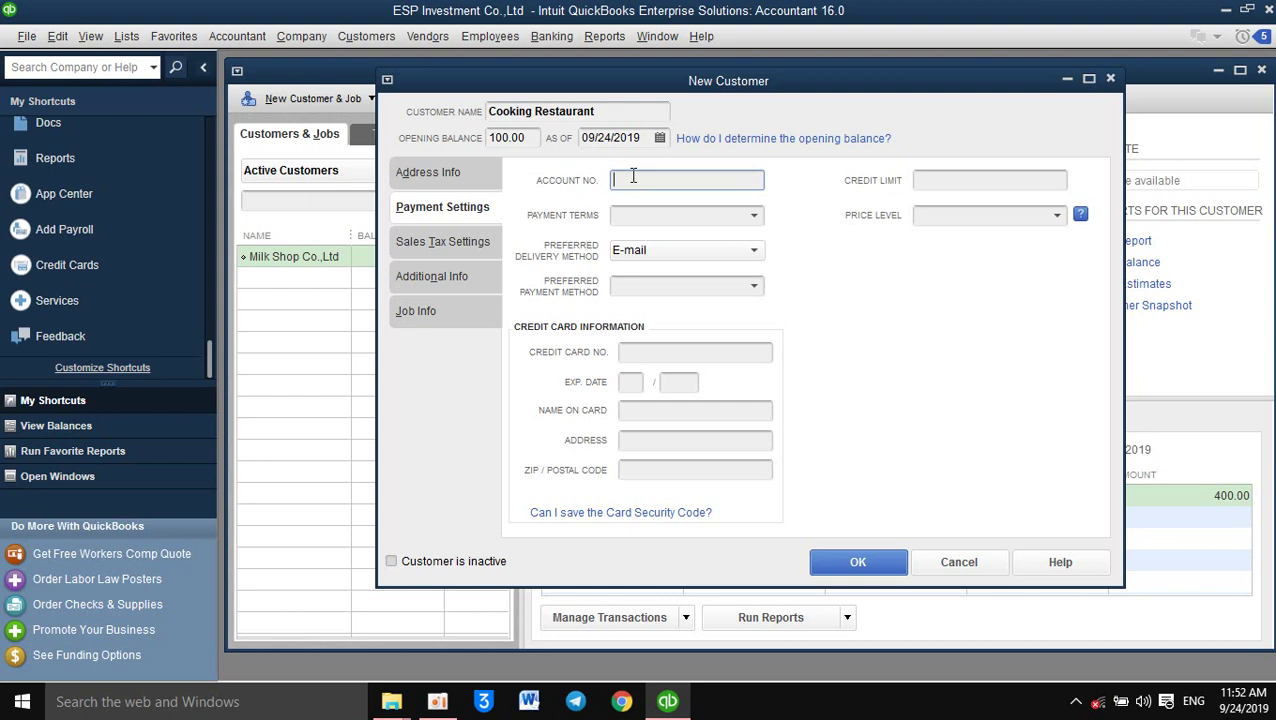
pyautogui.click(702, 212)
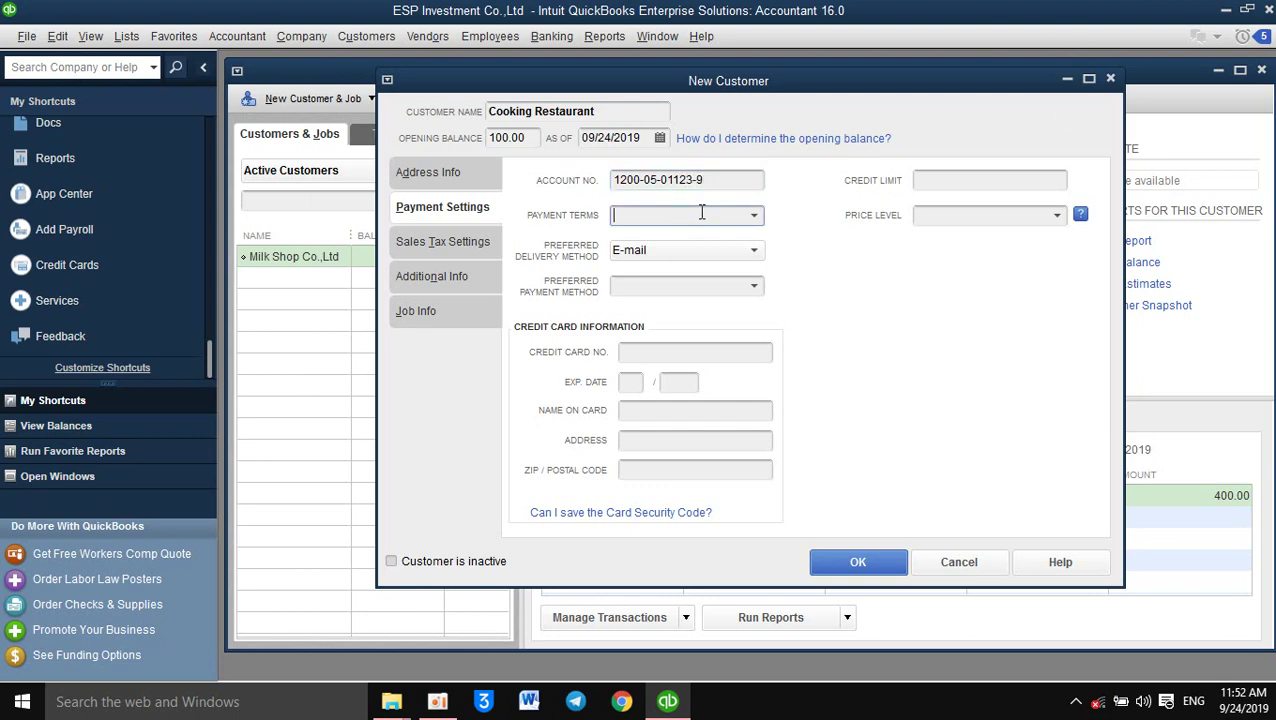
pyautogui.click(755, 216)
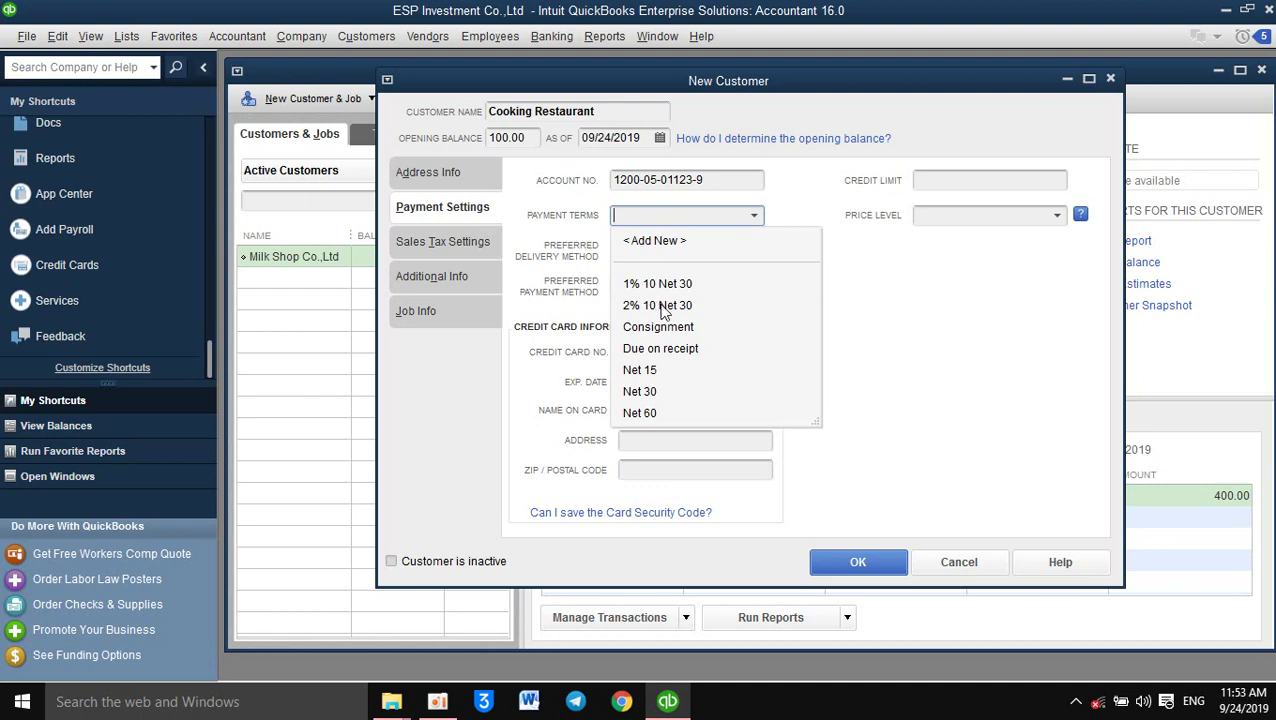
# Set payment terms 2% 10 Net 30, E-mail delivery and Cash as preferred payment method
pyautogui.click(650, 308)
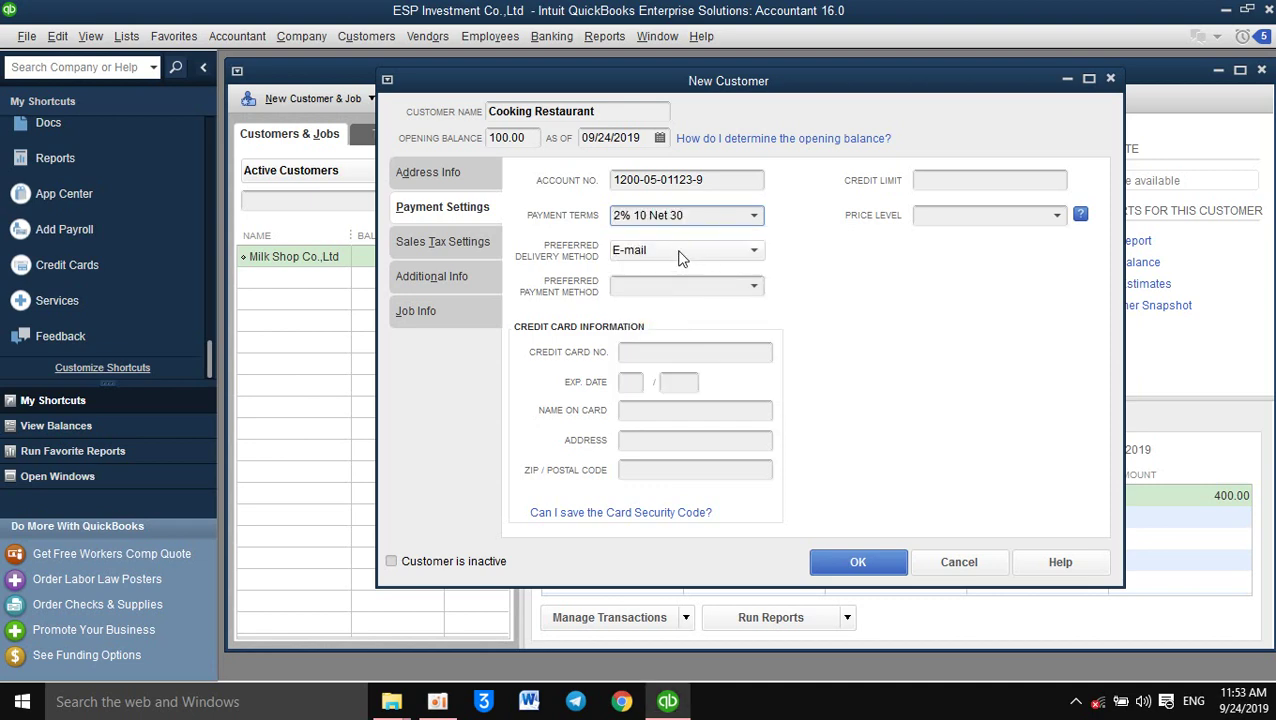
pyautogui.click(680, 256)
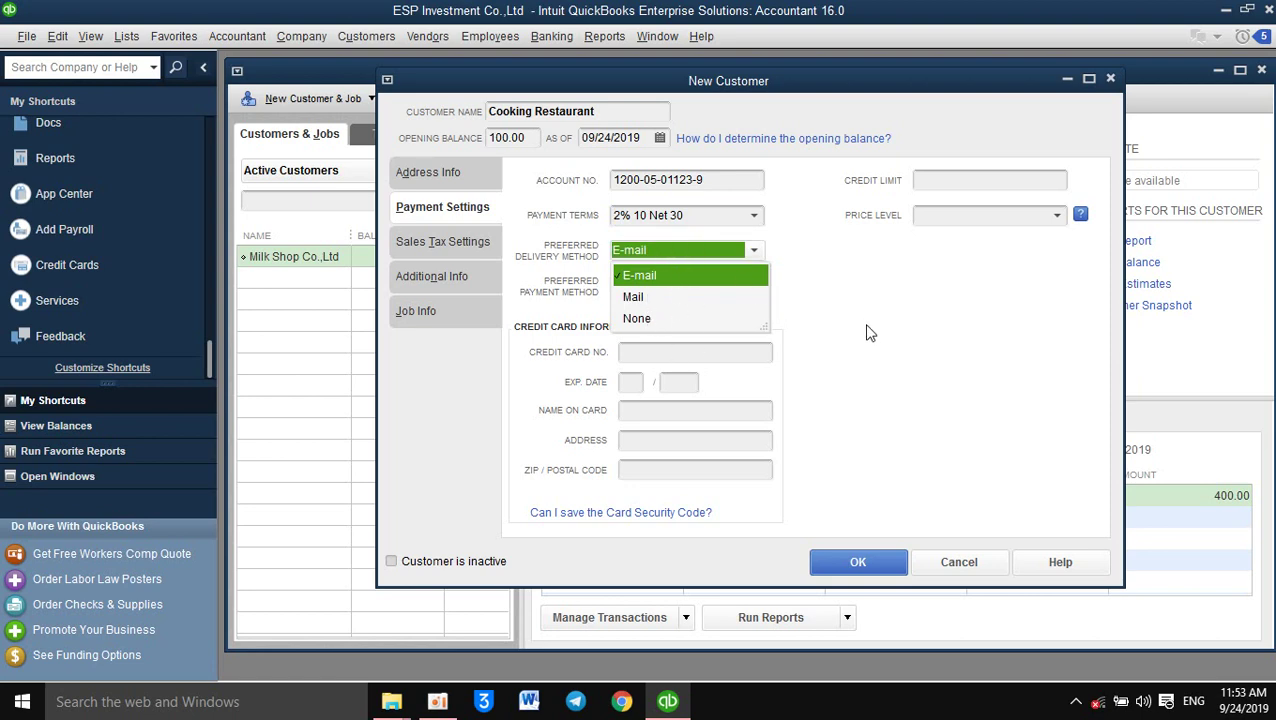
pyautogui.click(887, 288)
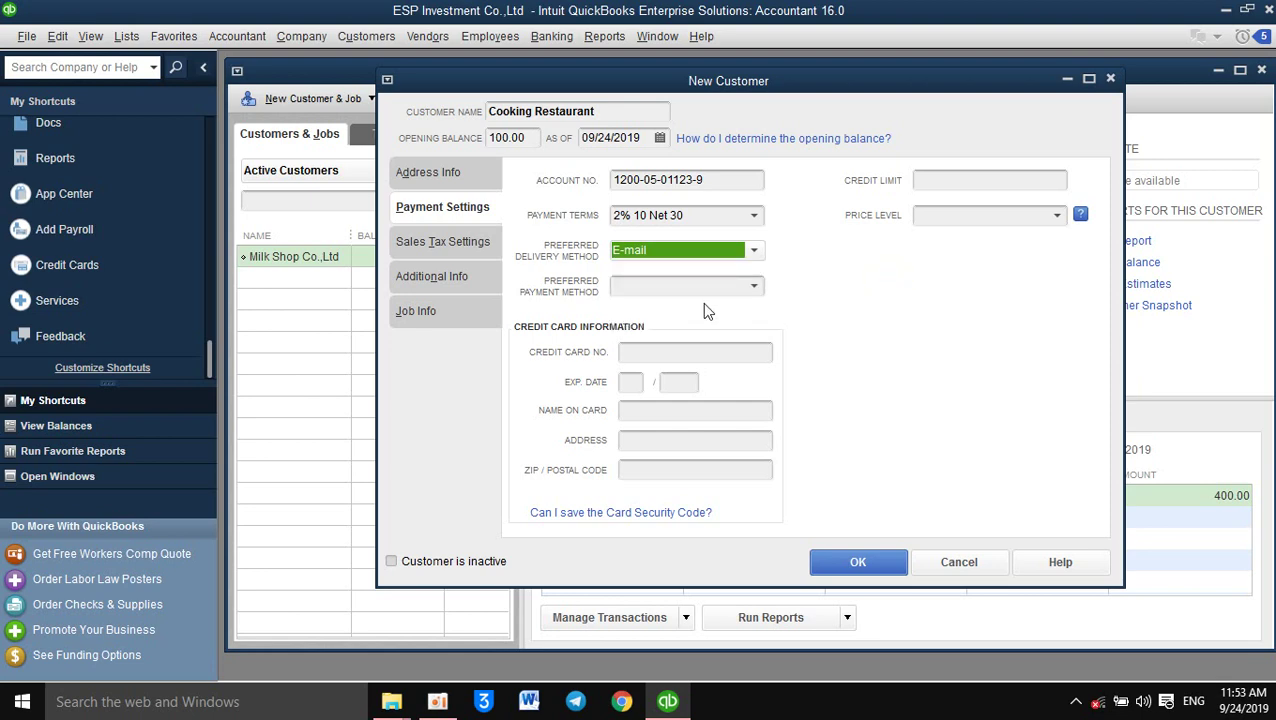
pyautogui.click(745, 283)
pyautogui.click(753, 287)
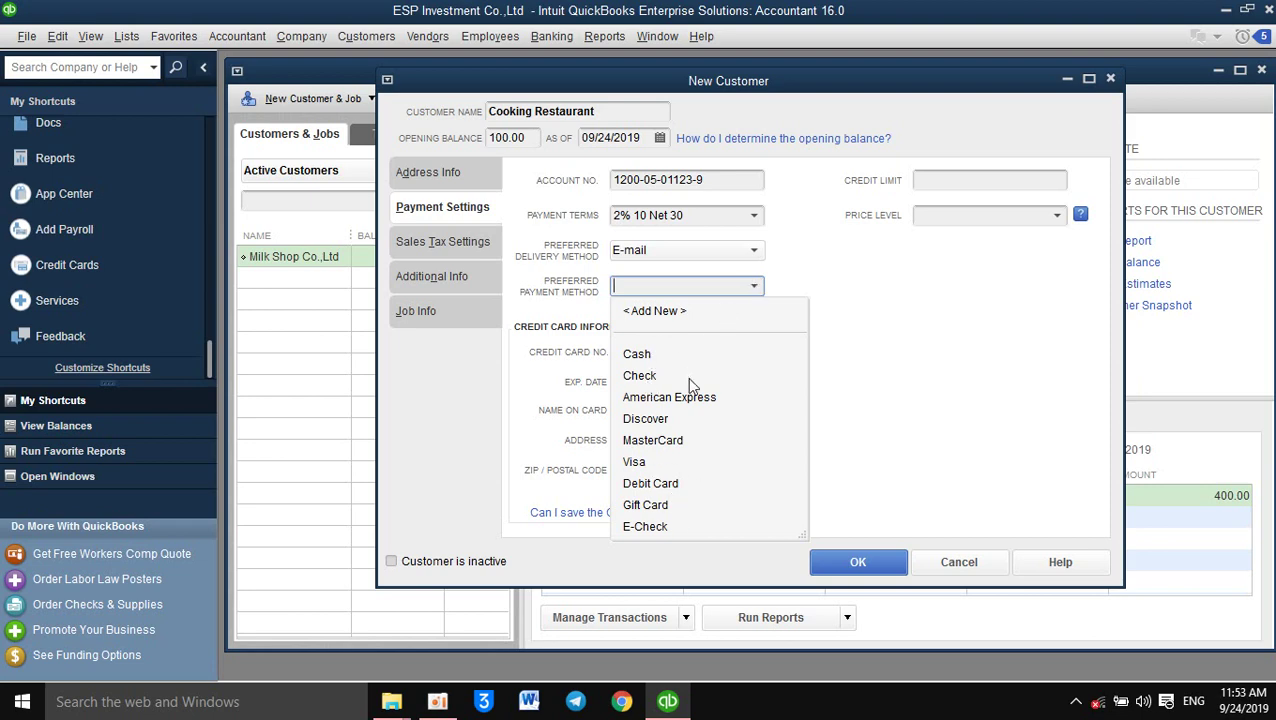
pyautogui.click(640, 354)
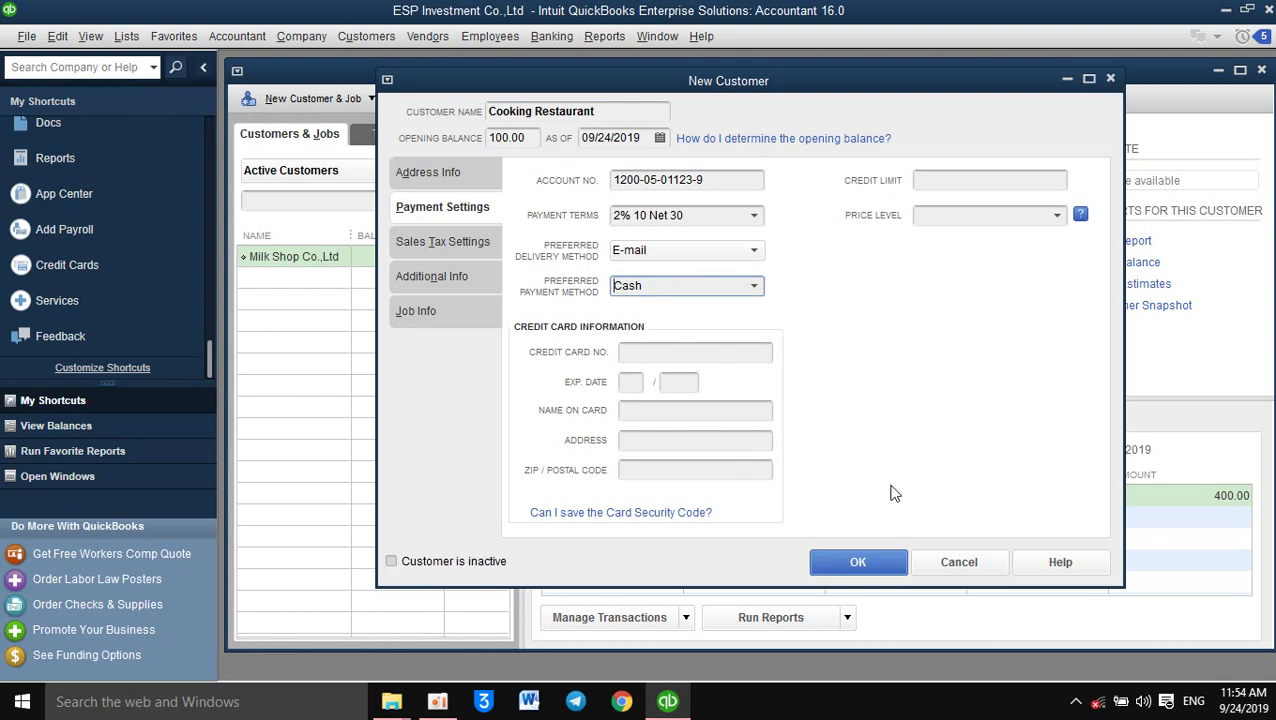
# Set the credit limit to 2000 and bring up Sales Tax Settings
pyautogui.click(990, 179)
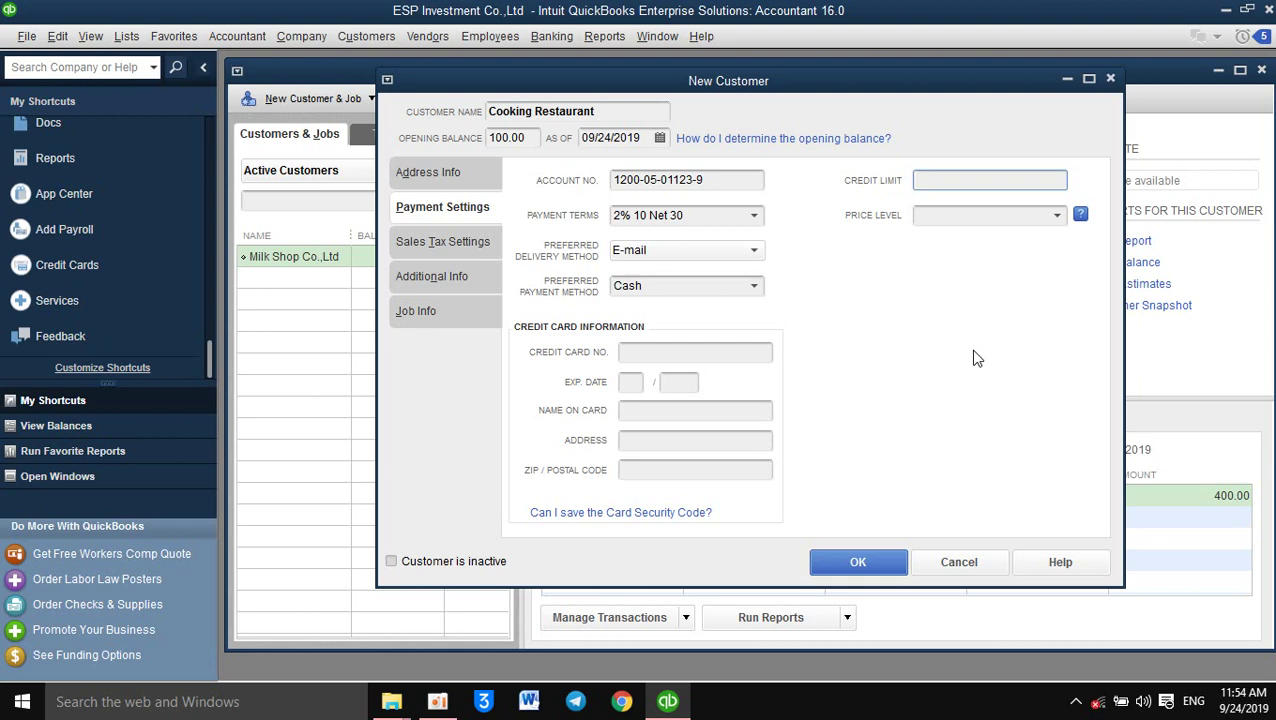
pyautogui.write('2000')
pyautogui.click(430, 242)
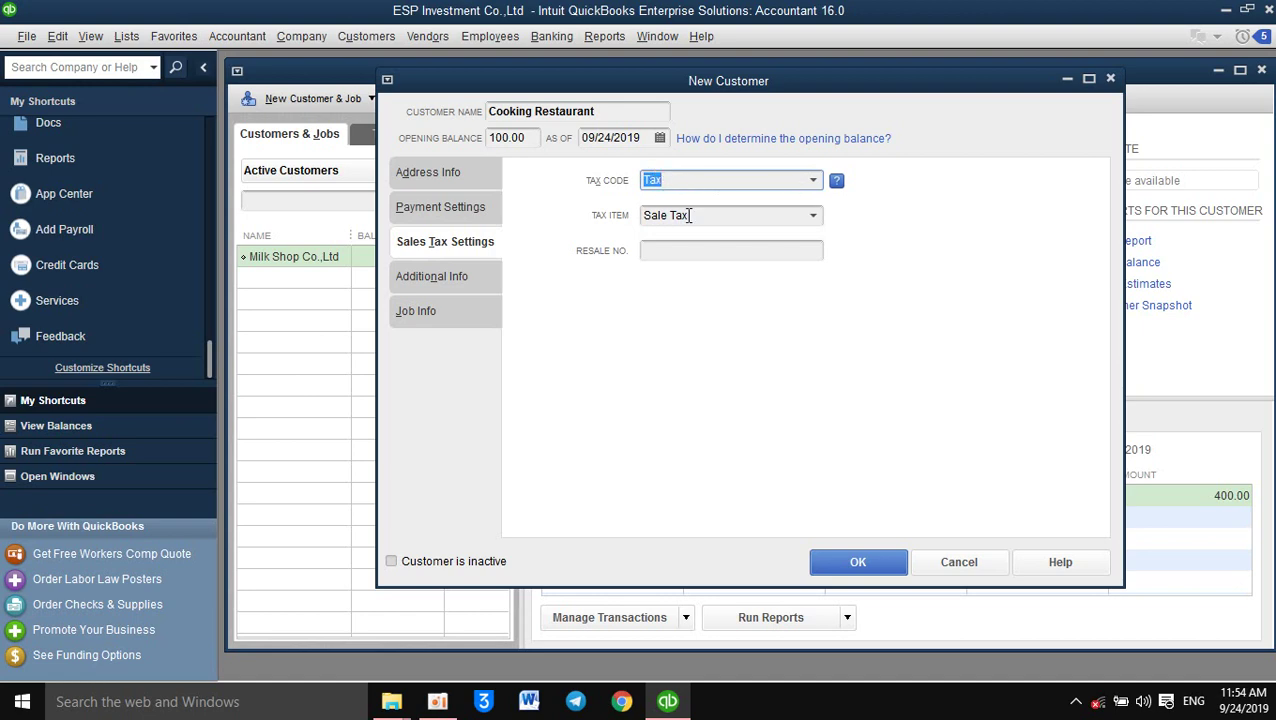
# Keep tax code Tax with item Sale Tax, abandoning a new tax code, and show Additional Info
pyautogui.click(428, 282)
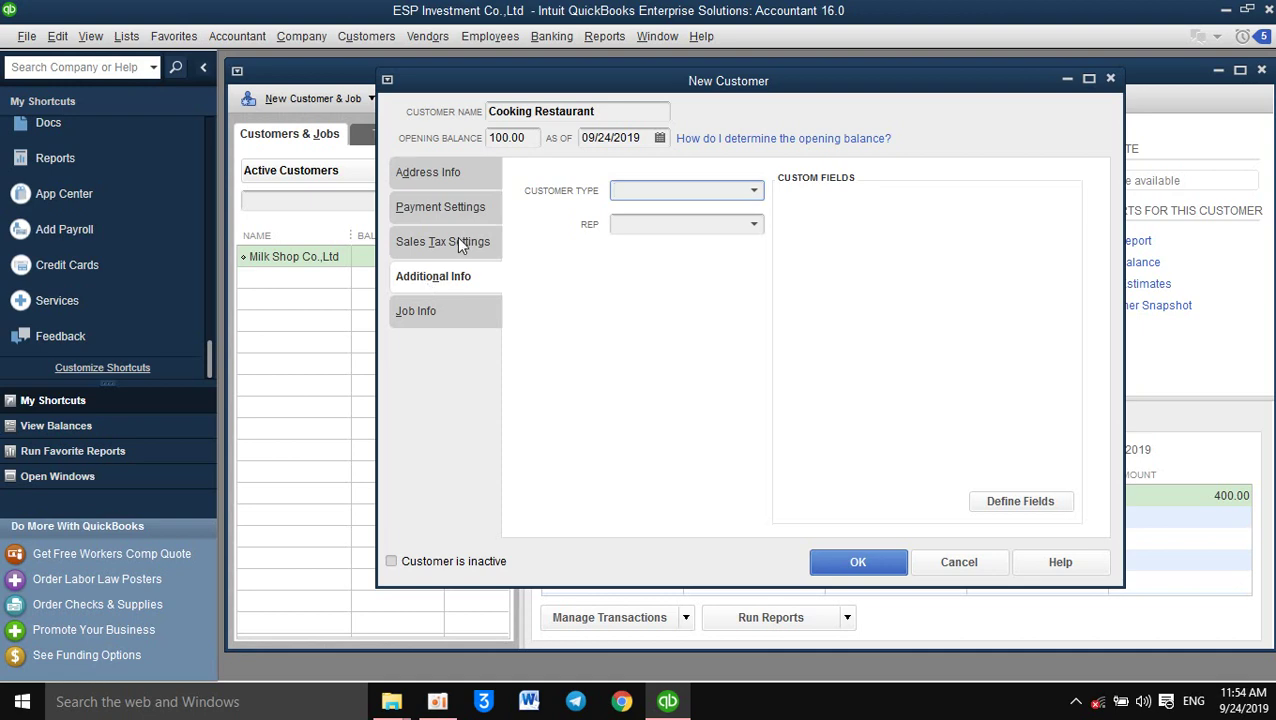
pyautogui.click(457, 239)
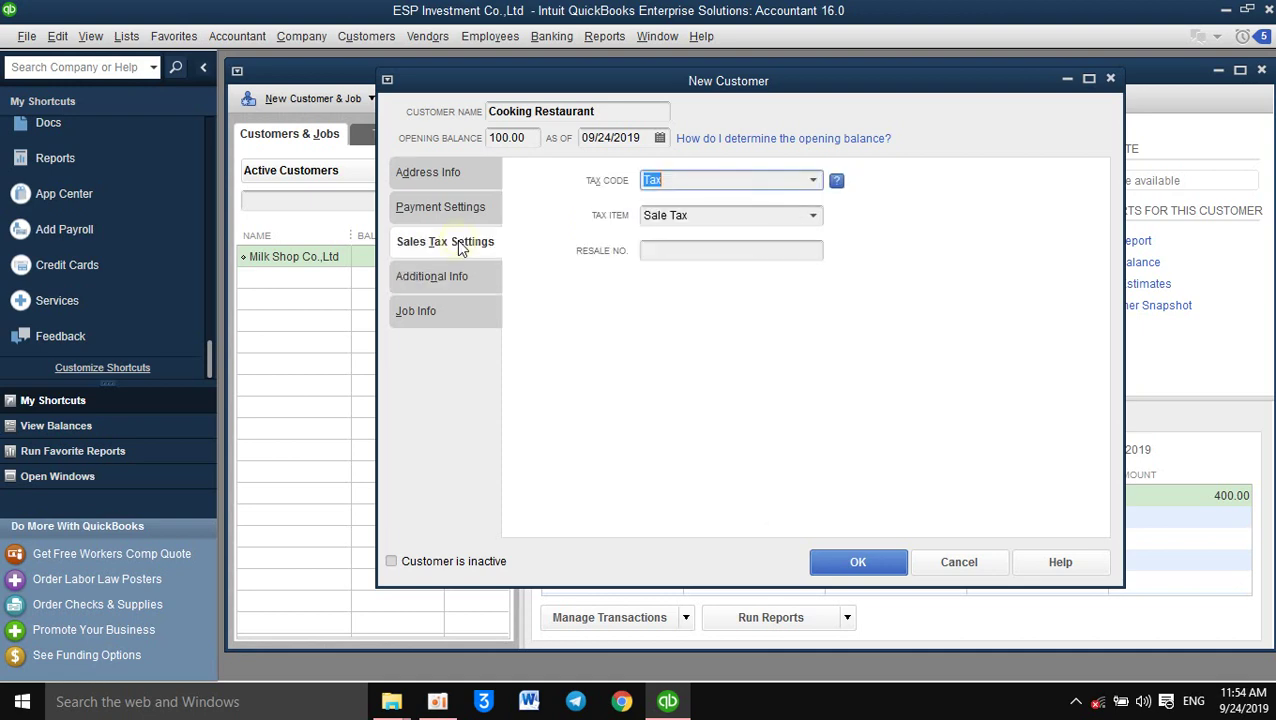
pyautogui.click(813, 181)
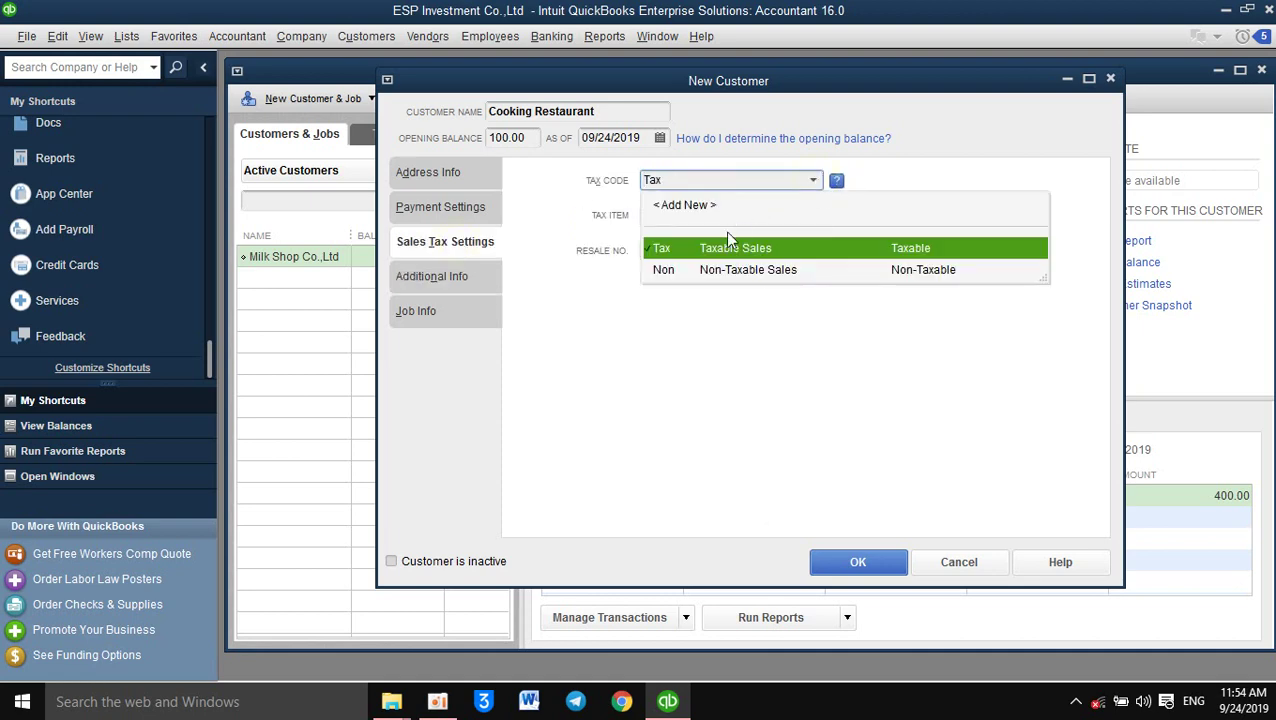
pyautogui.click(696, 208)
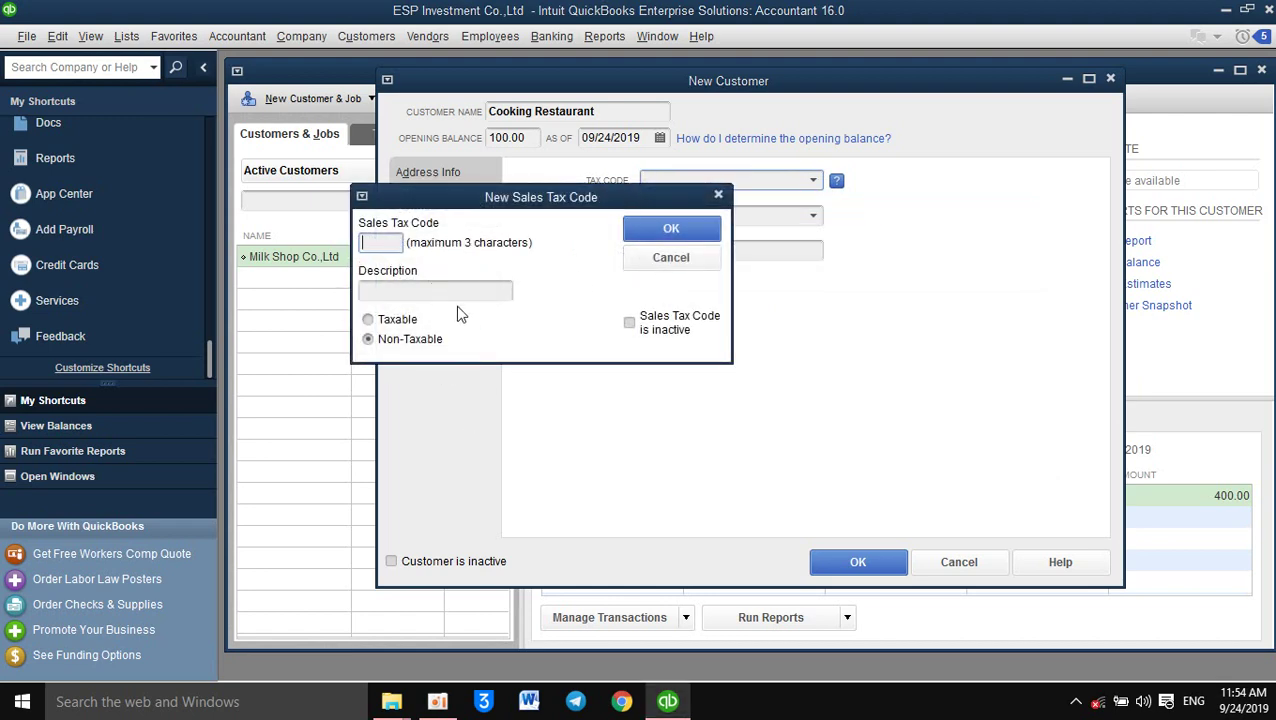
pyautogui.click(718, 193)
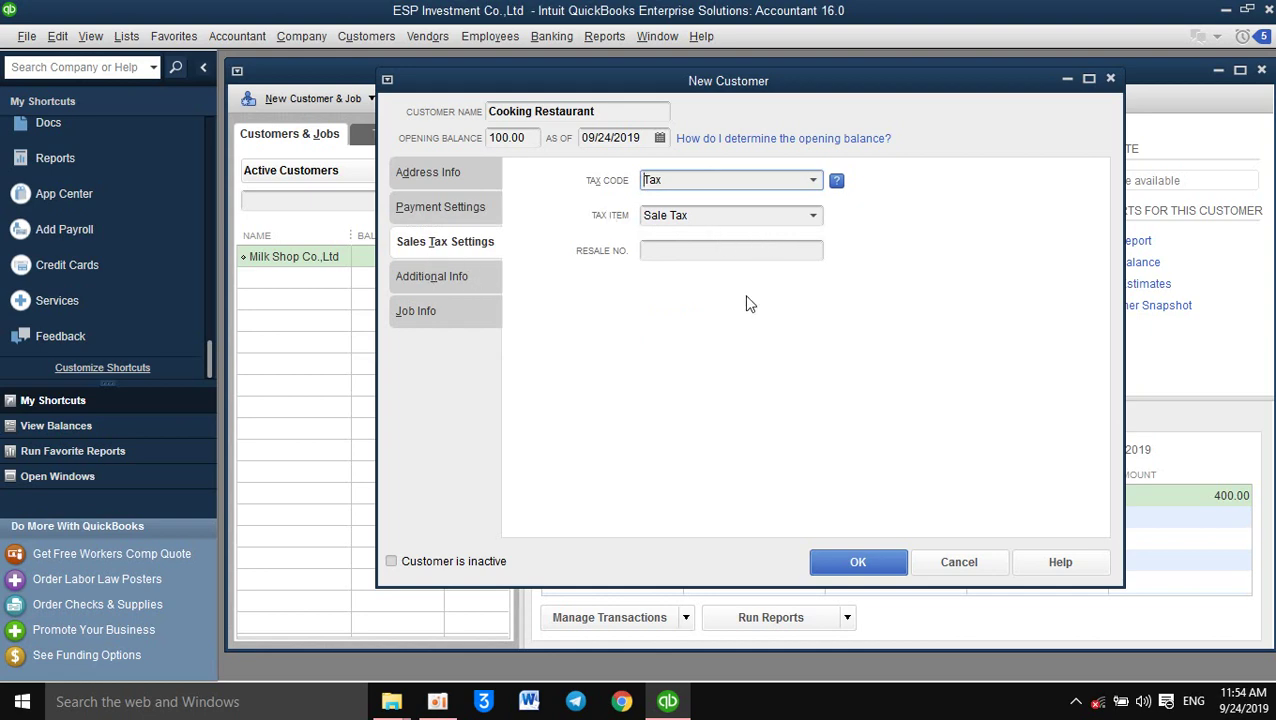
pyautogui.click(440, 288)
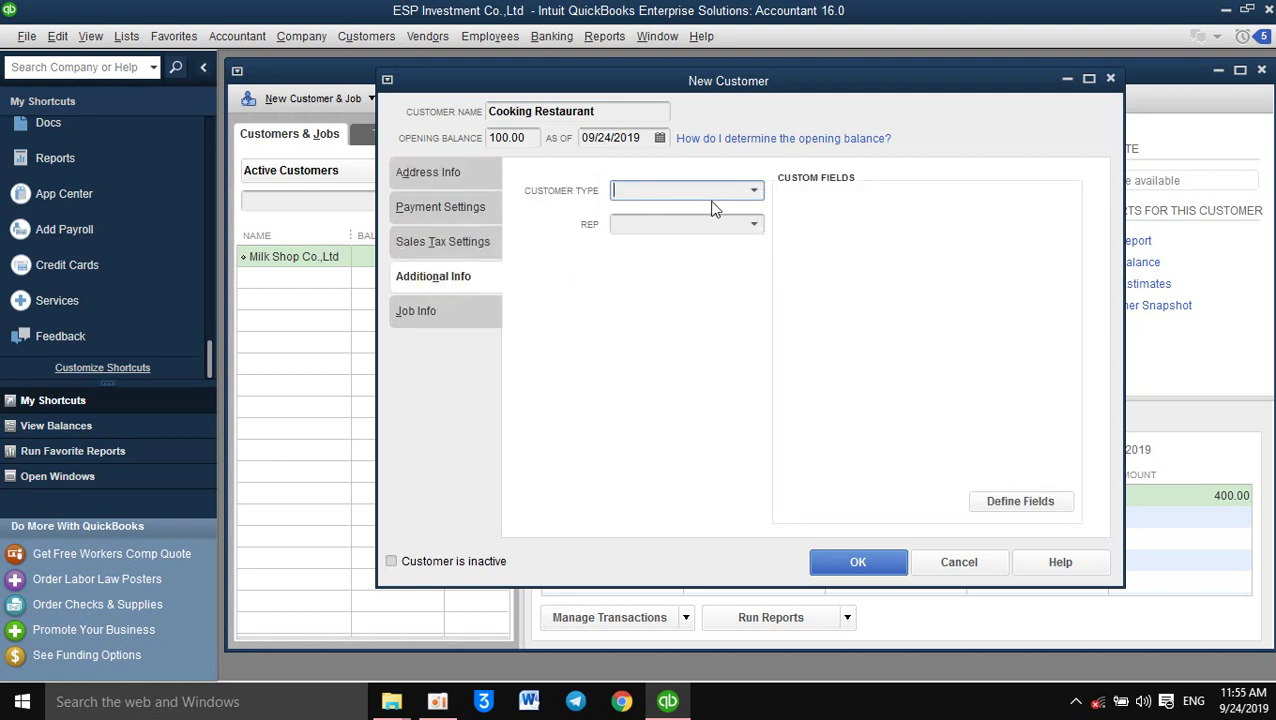
# Set the customer type to Retail, leave the rep blank, and show Job Info
pyautogui.click(757, 190)
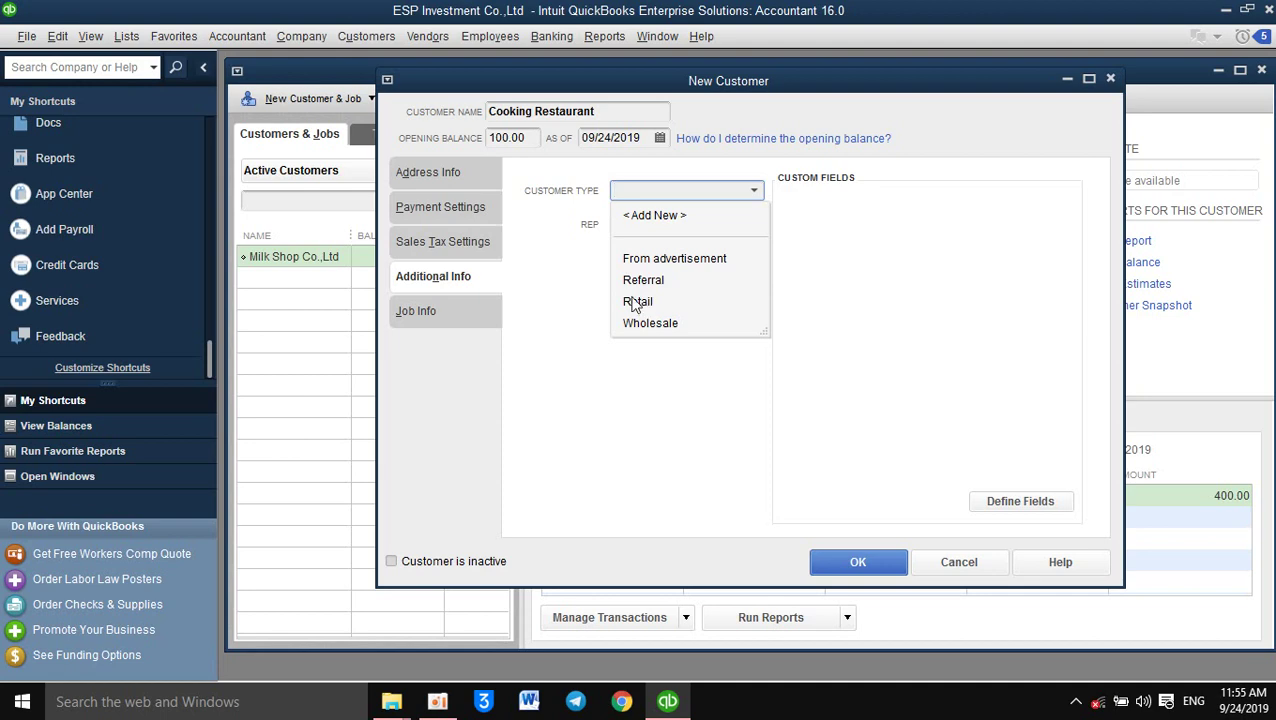
pyautogui.click(637, 302)
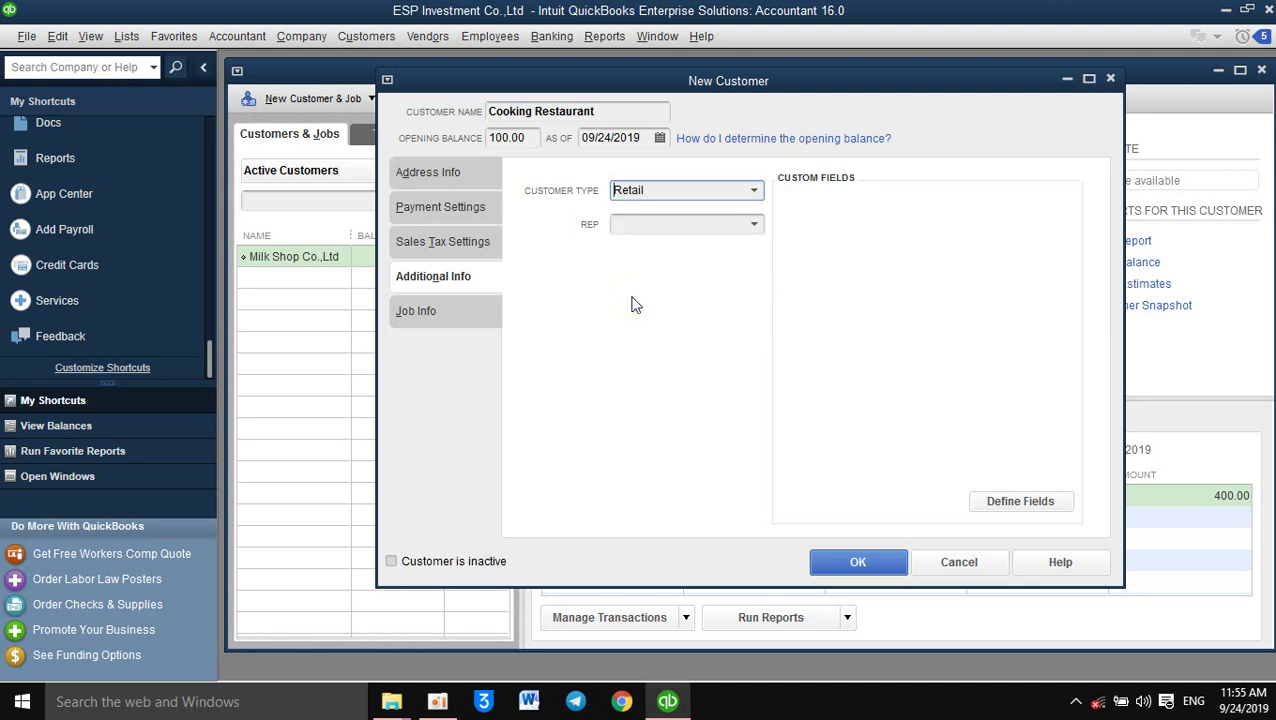
pyautogui.click(751, 225)
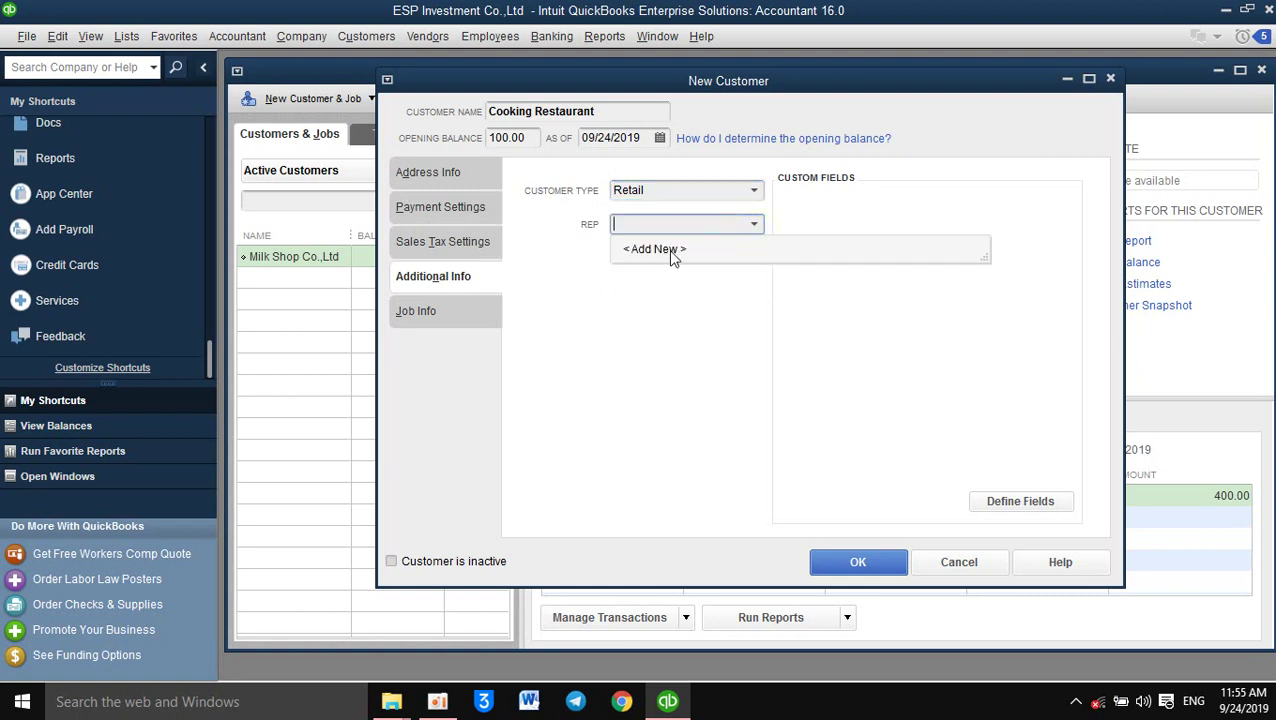
pyautogui.click(736, 366)
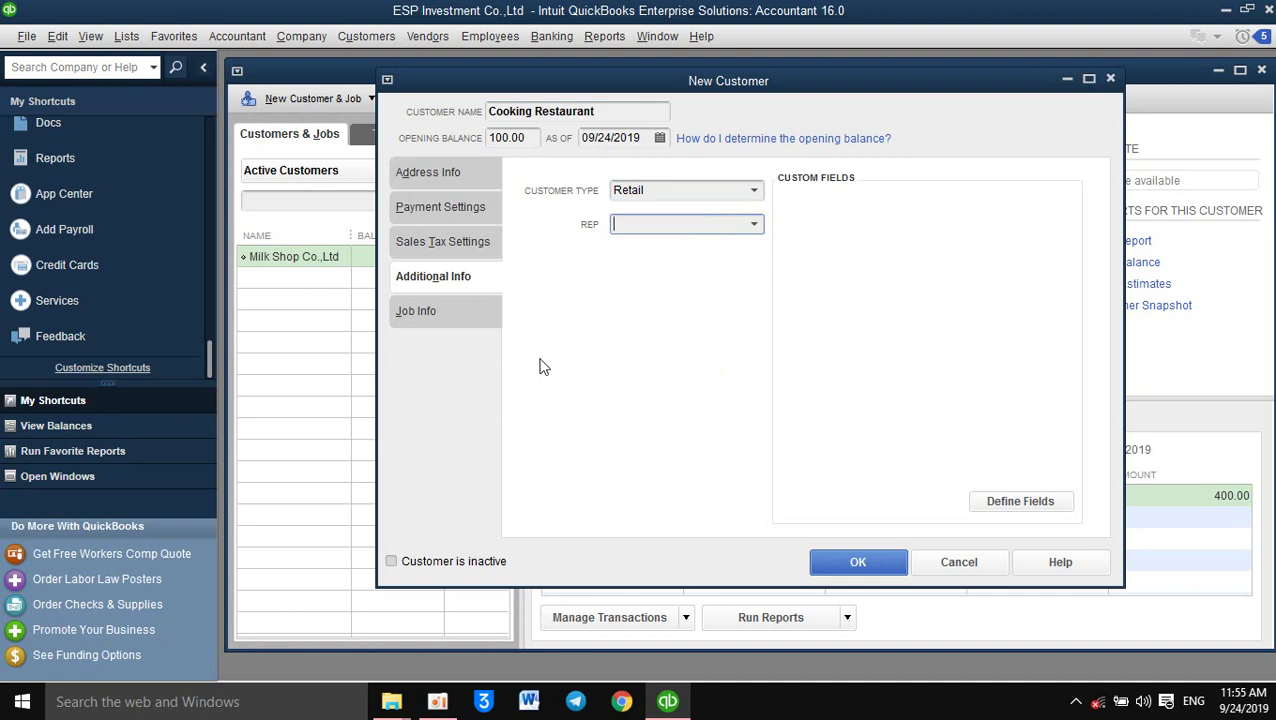
pyautogui.click(423, 312)
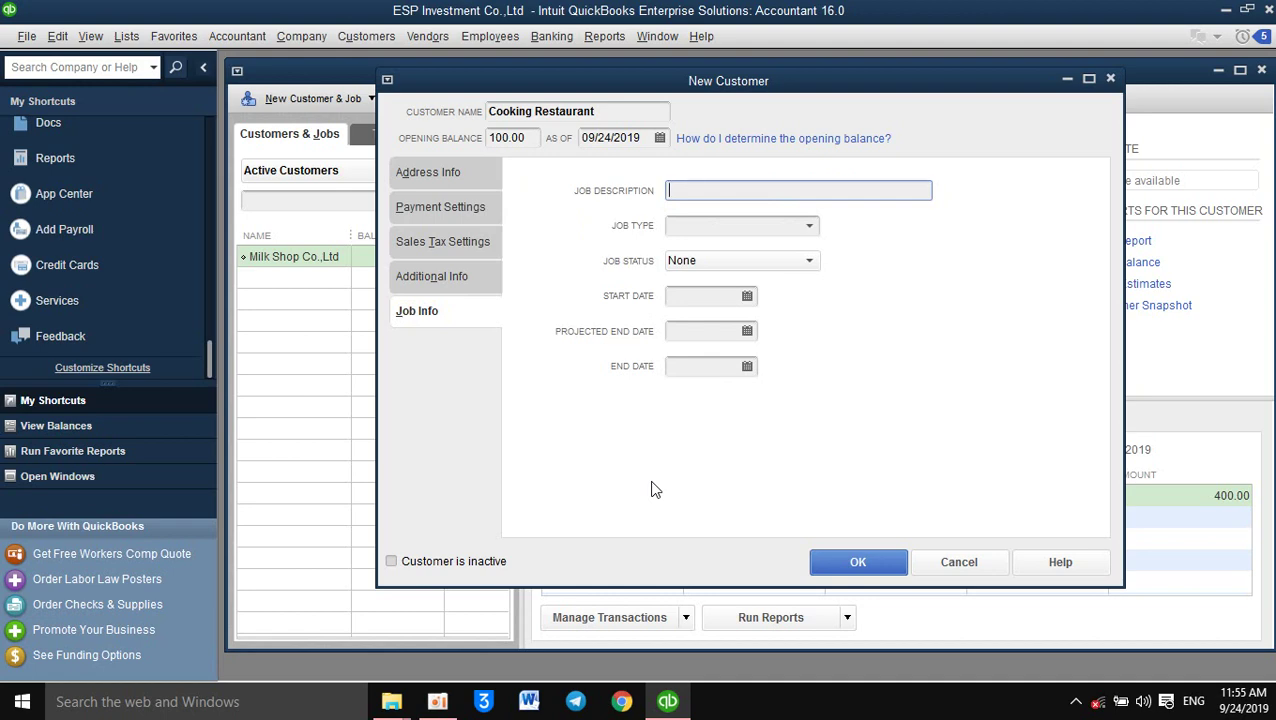
pyautogui.click(810, 228)
pyautogui.click(810, 229)
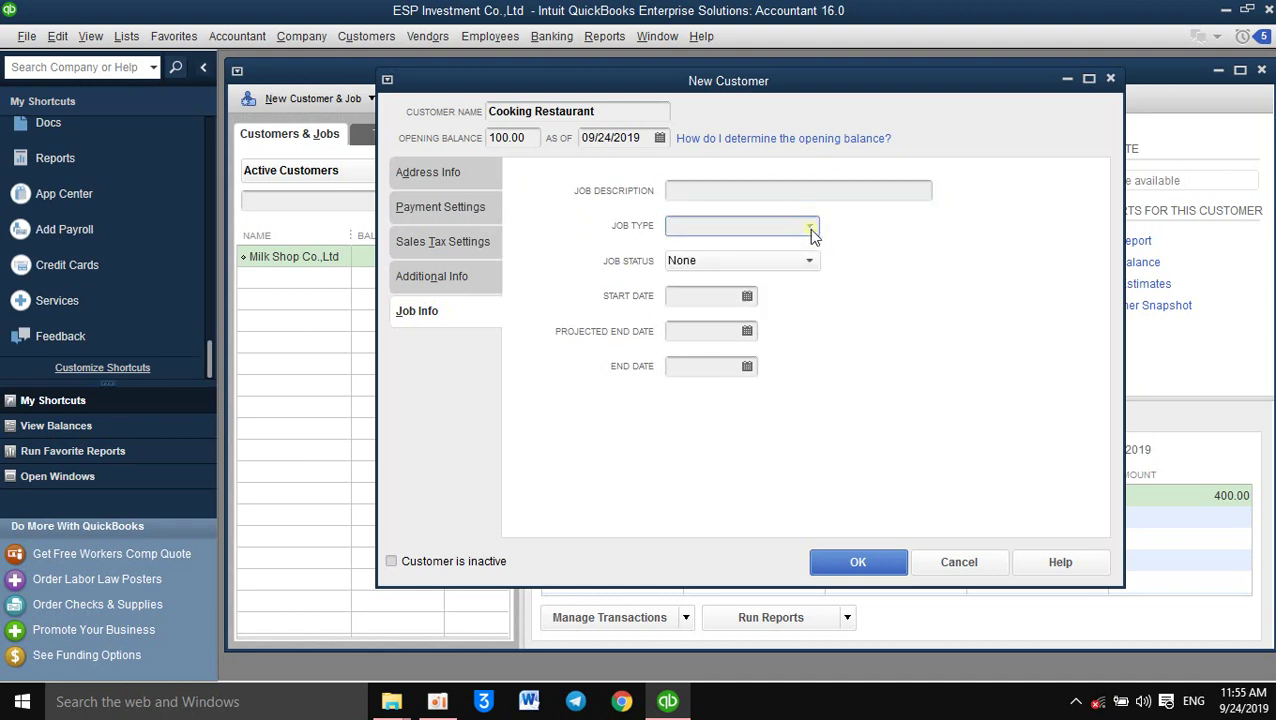
pyautogui.click(731, 198)
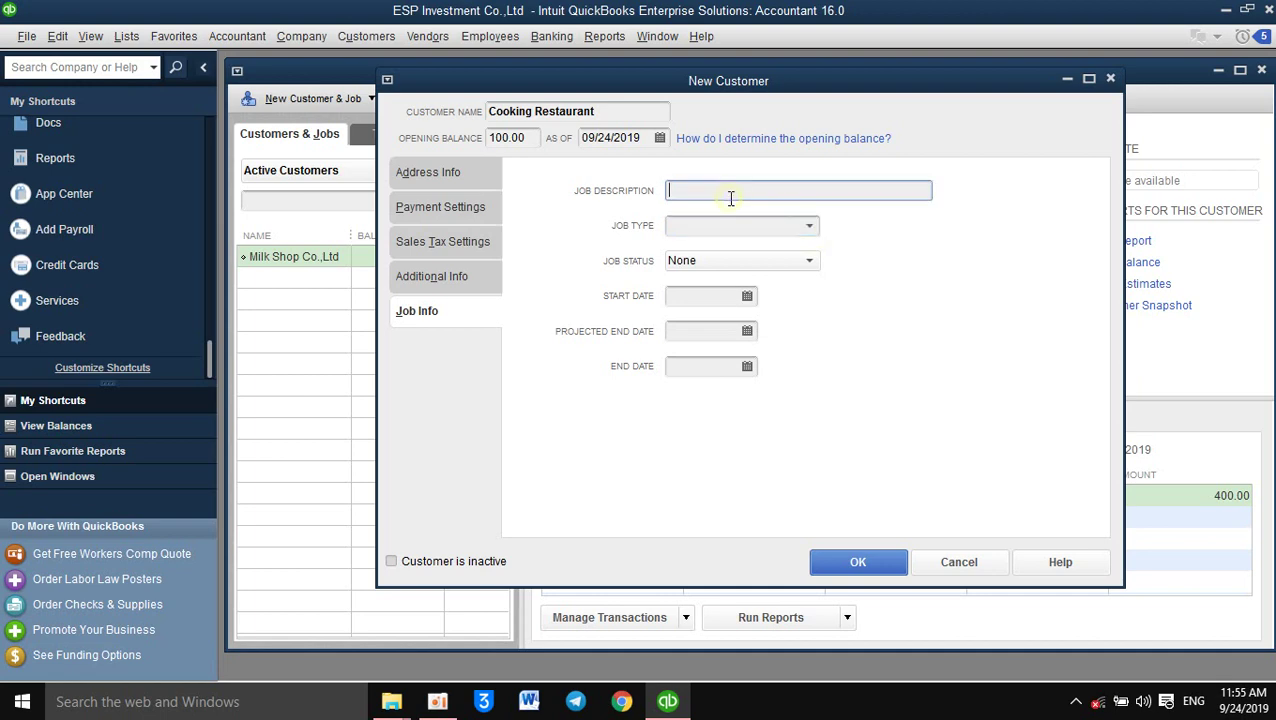
pyautogui.click(810, 228)
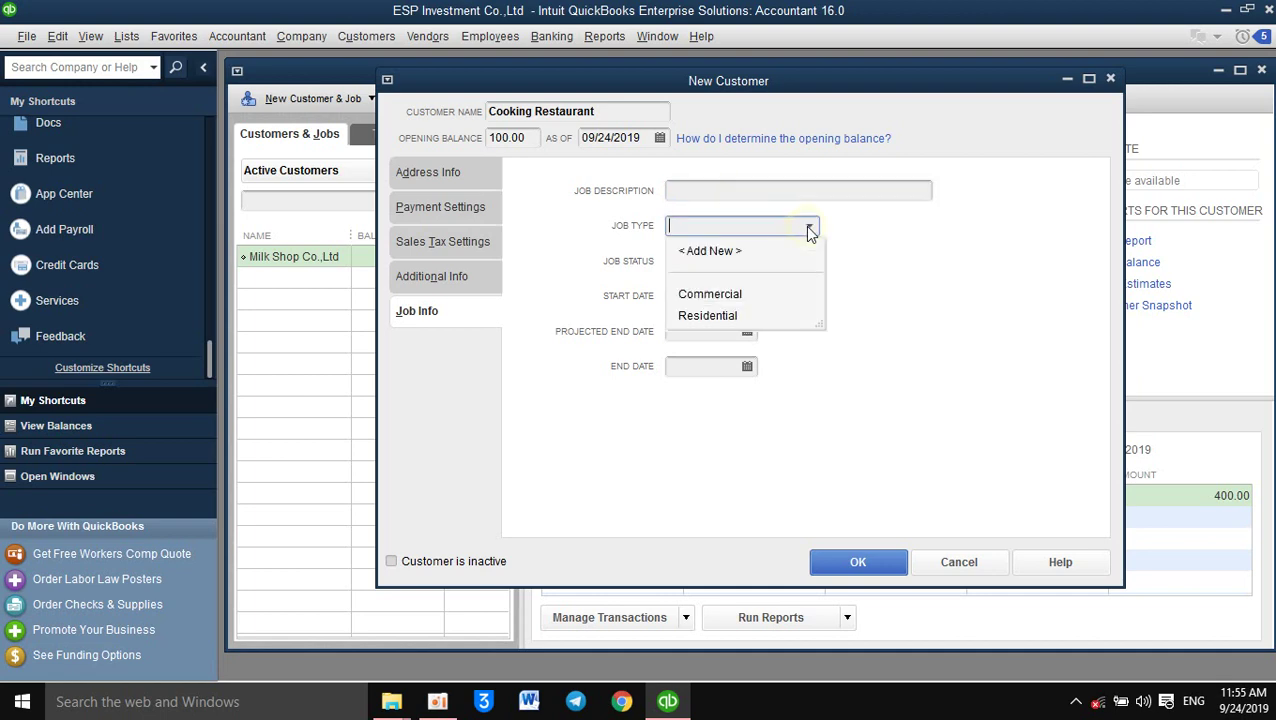
pyautogui.click(714, 296)
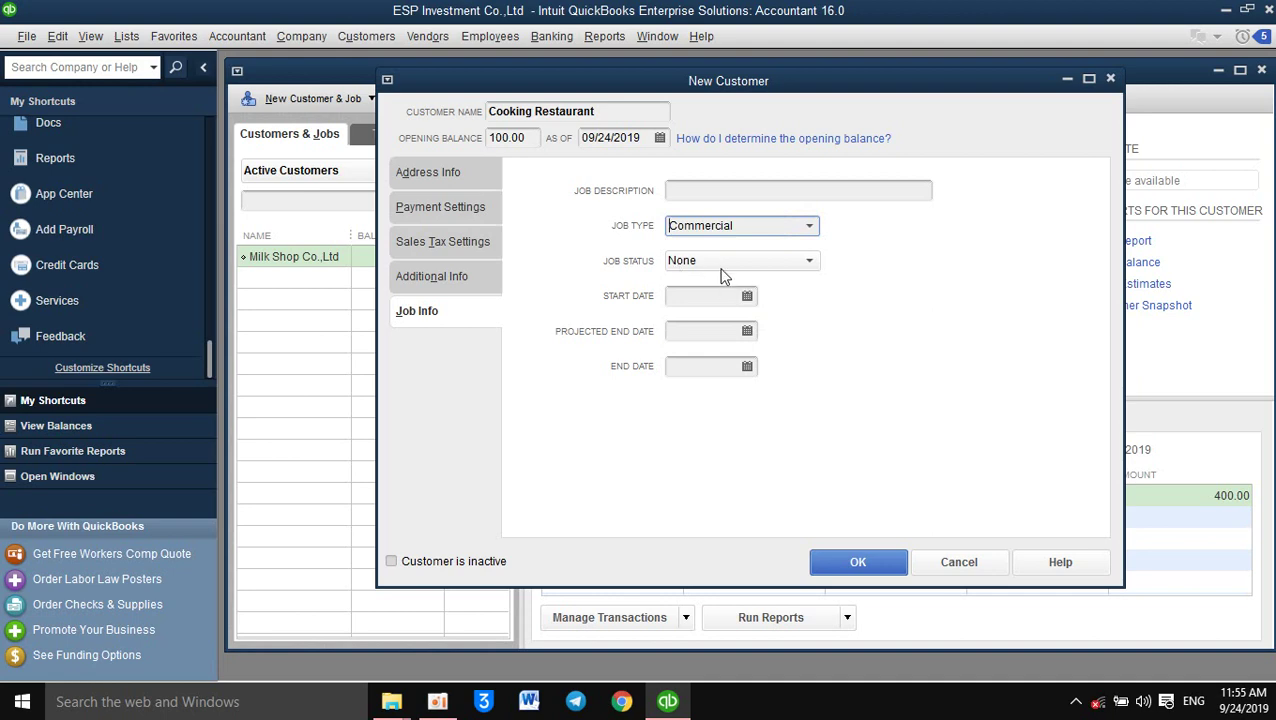
pyautogui.click(719, 267)
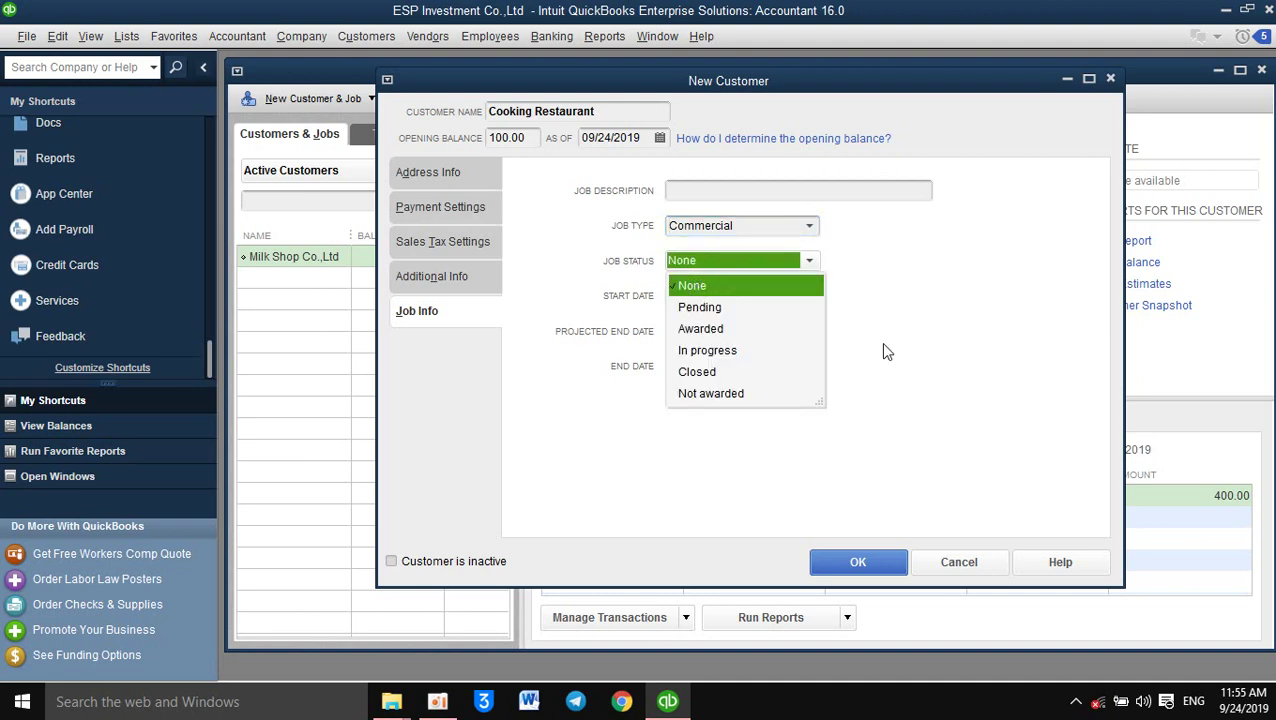
pyautogui.click(869, 260)
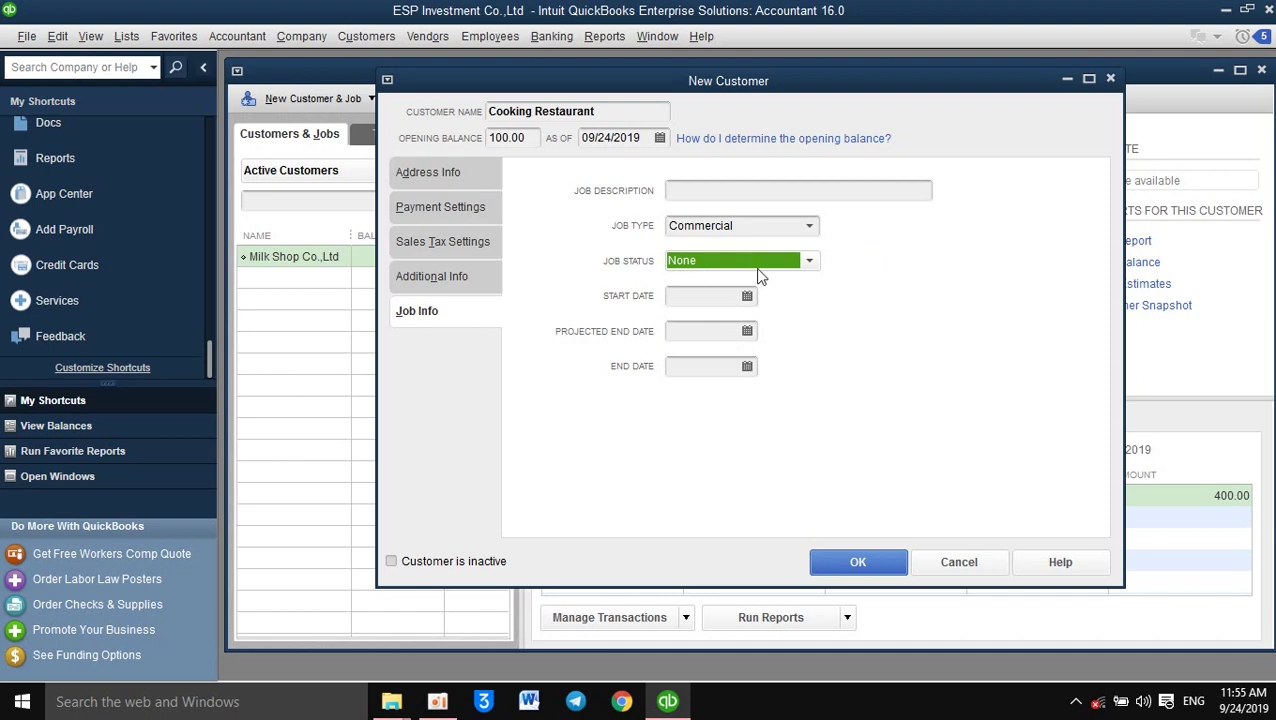
pyautogui.click(766, 234)
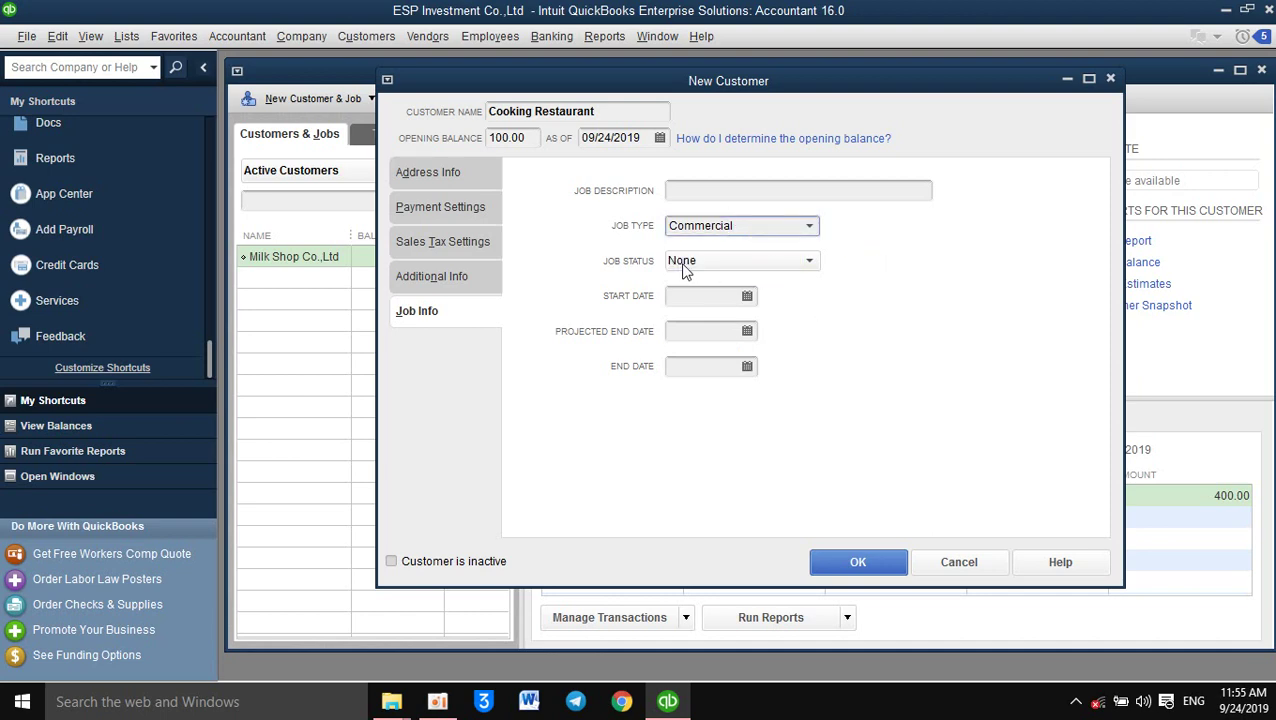
pyautogui.click(812, 228)
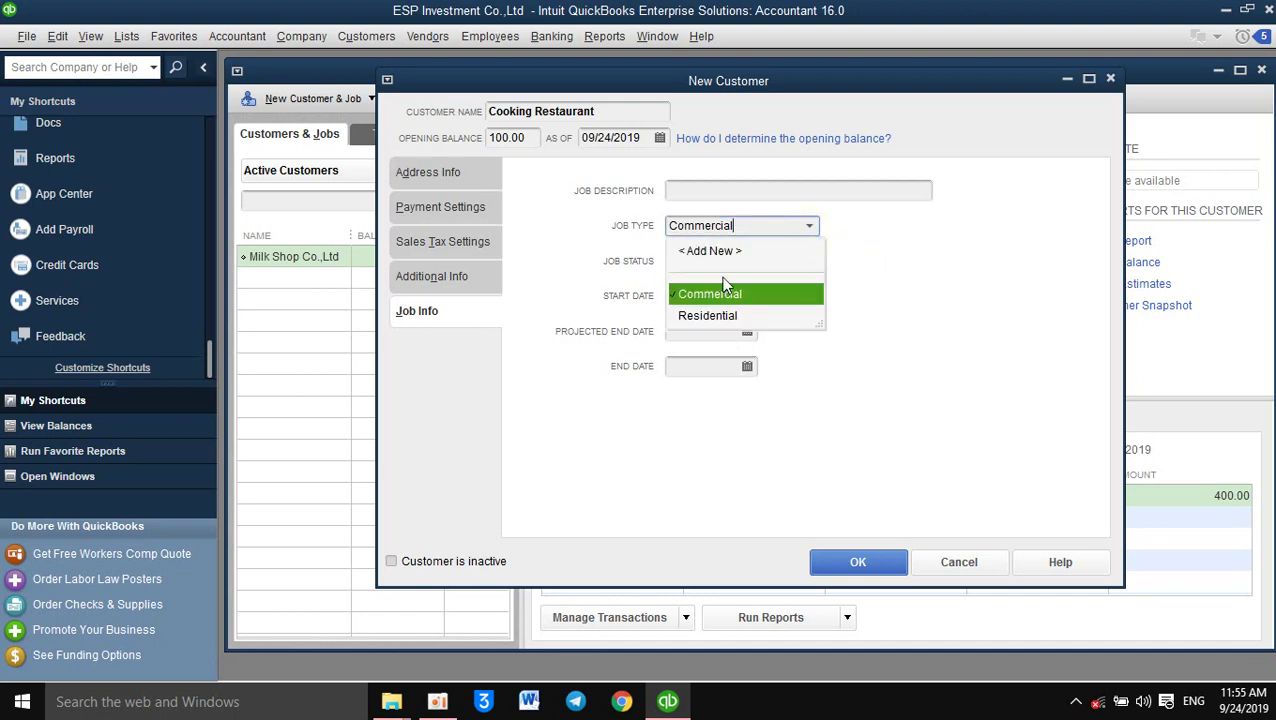
pyautogui.click(700, 256)
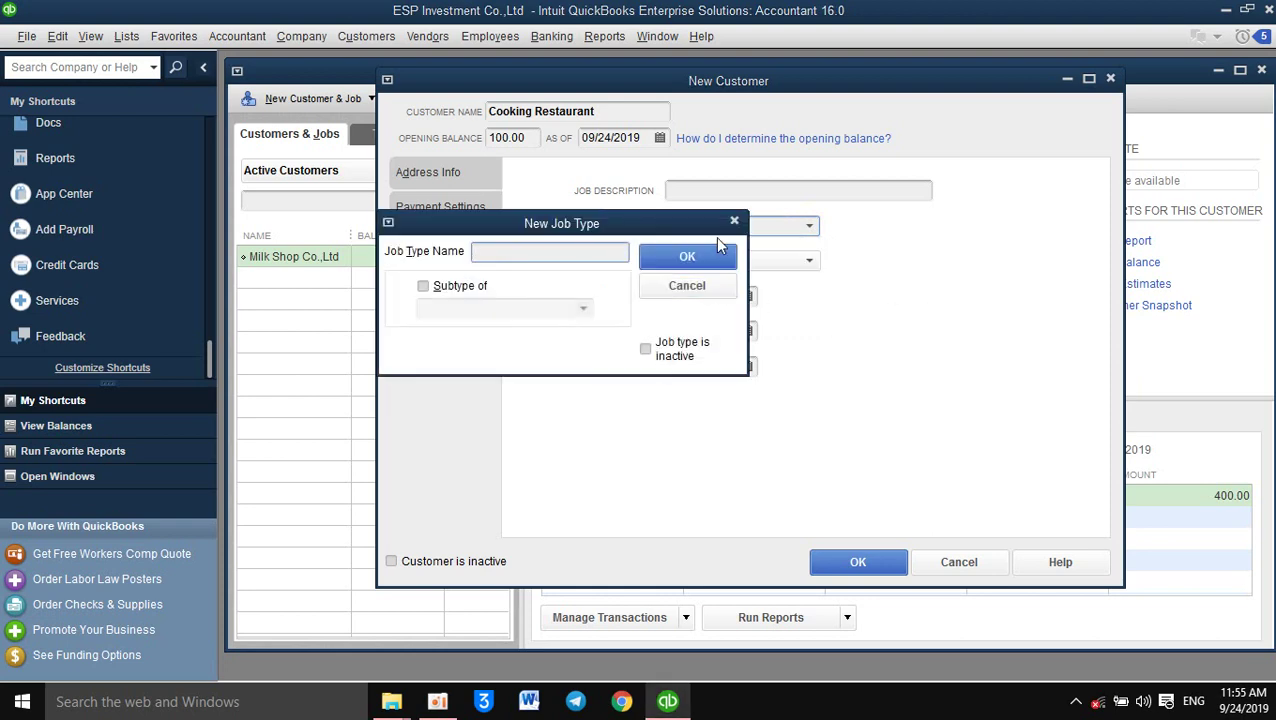
pyautogui.click(734, 221)
pyautogui.press('Delete')
pyautogui.press('Delete')
pyautogui.press('Delete')
pyautogui.press('Delete')
pyautogui.press('Delete')
pyautogui.press('Delete')
pyautogui.press('Delete')
pyautogui.press('Delete')
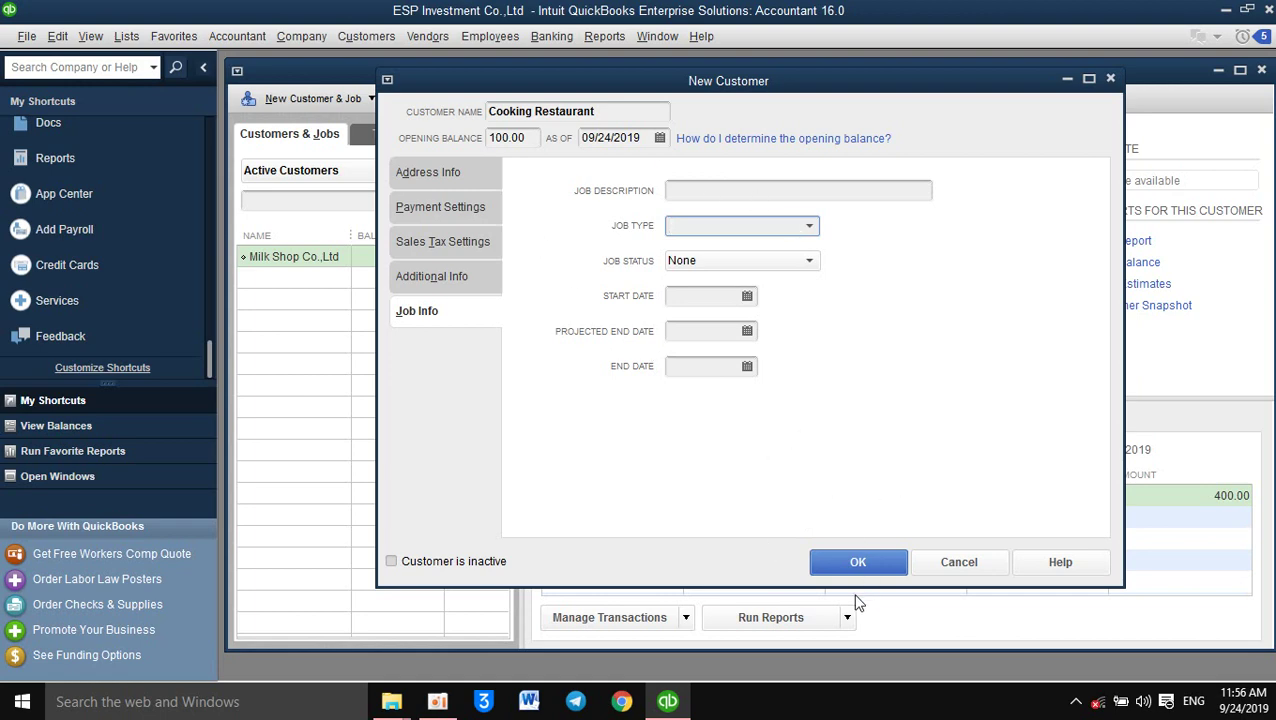
# Save the customer and view Cooking Restaurant's 100.00 invoice dated 09/24/2019 in the Customer Center
pyautogui.click(856, 564)
pyautogui.click(857, 563)
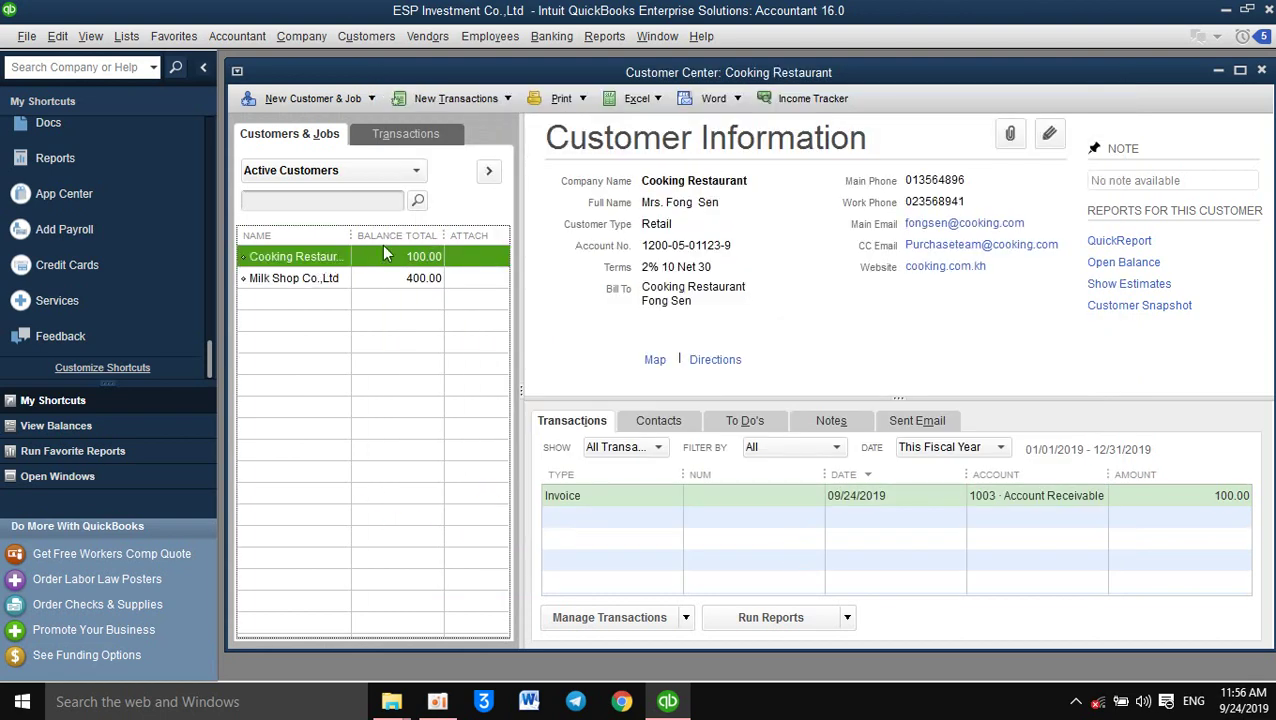
pyautogui.click(374, 280)
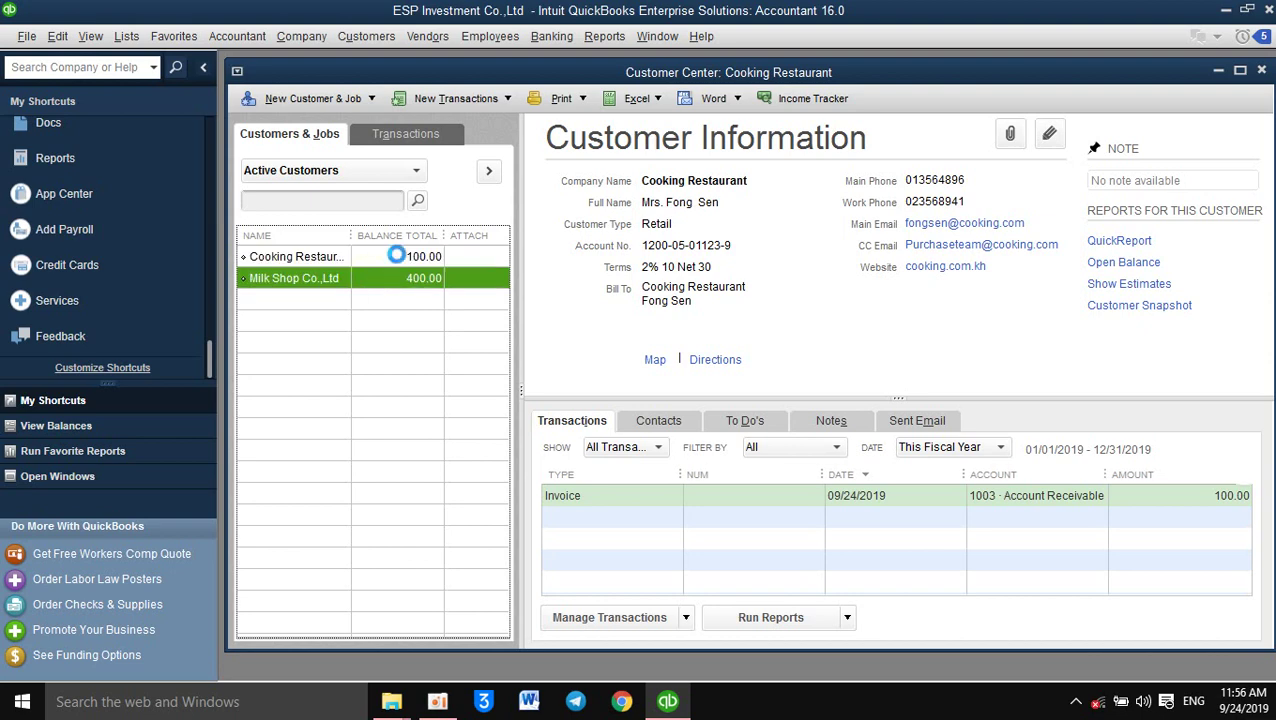
pyautogui.click(396, 255)
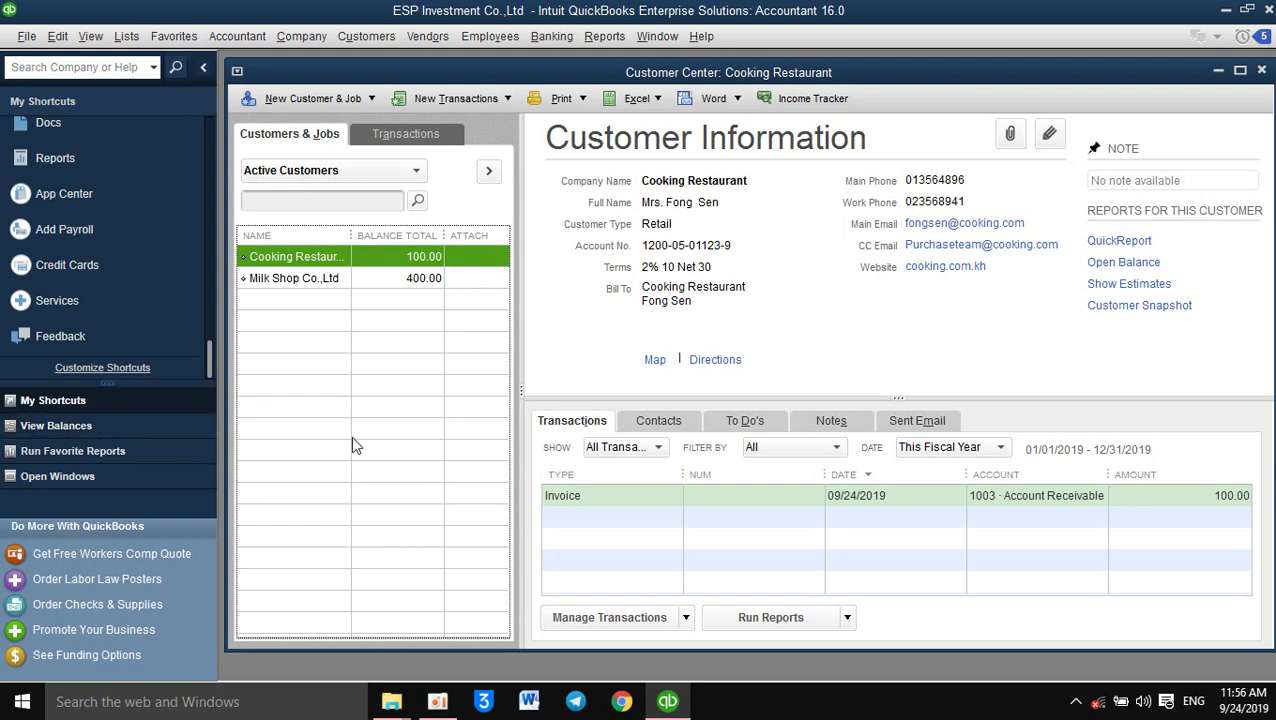
pyautogui.click(280, 280)
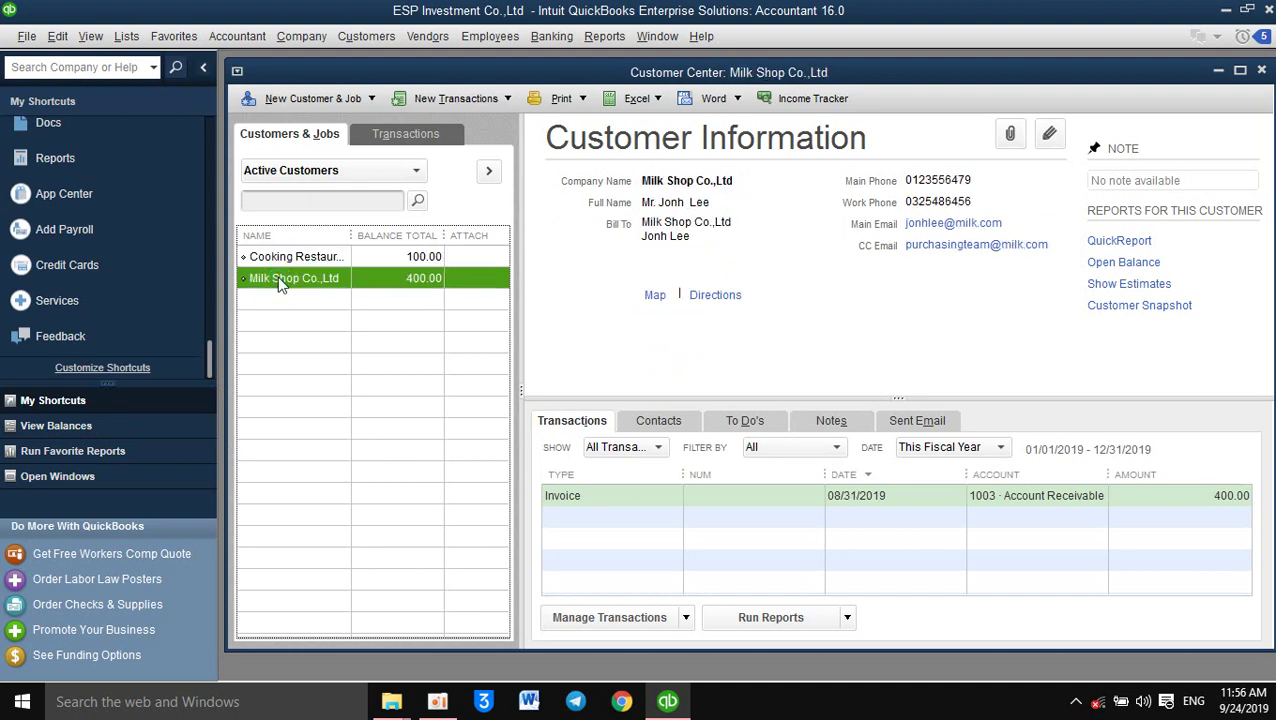
pyautogui.click(320, 256)
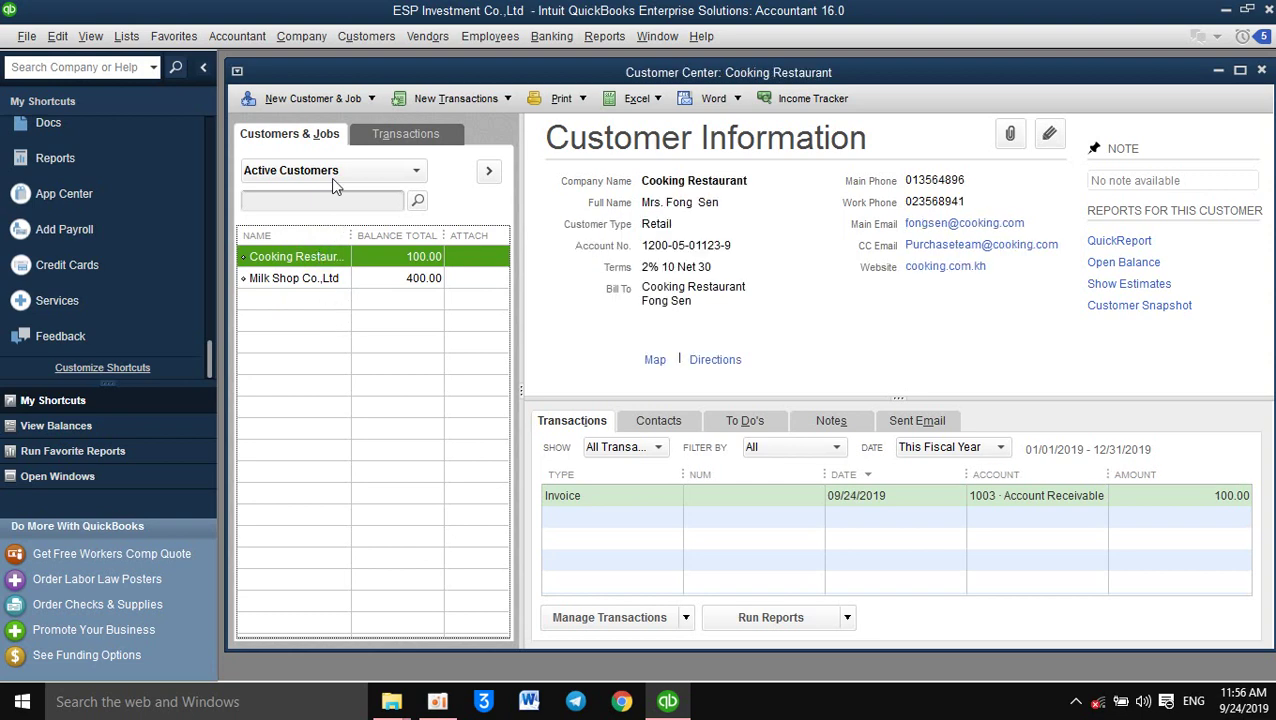
# Open Edit Customer for Cooking Restaurant and close it unchanged, then dismiss the New Customer & Job menu
pyautogui.rightClick(330, 261)
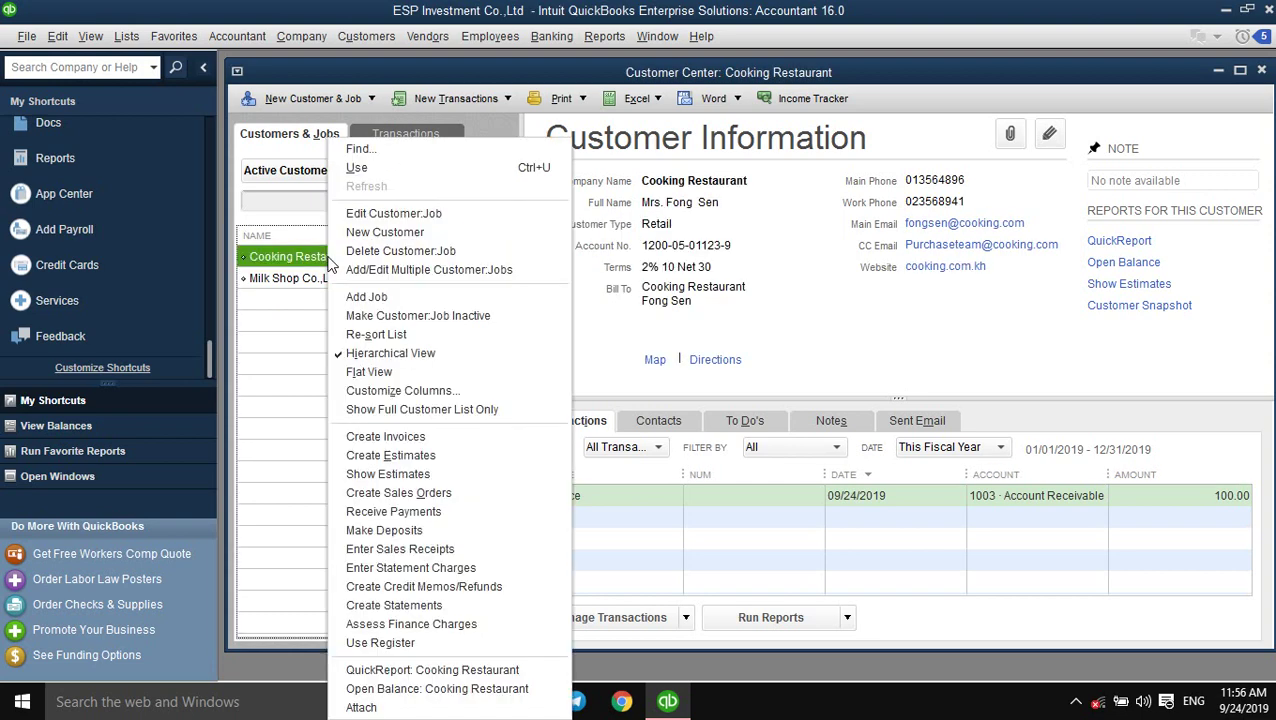
pyautogui.click(378, 212)
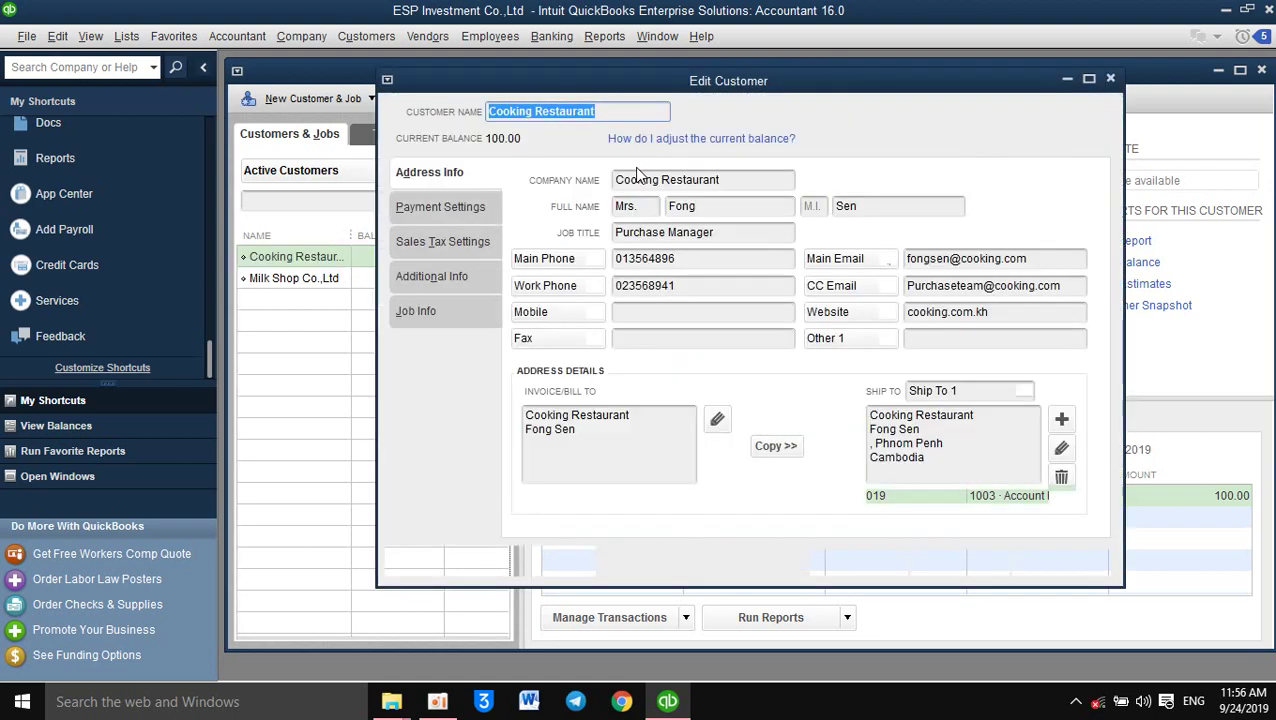
pyautogui.click(617, 111)
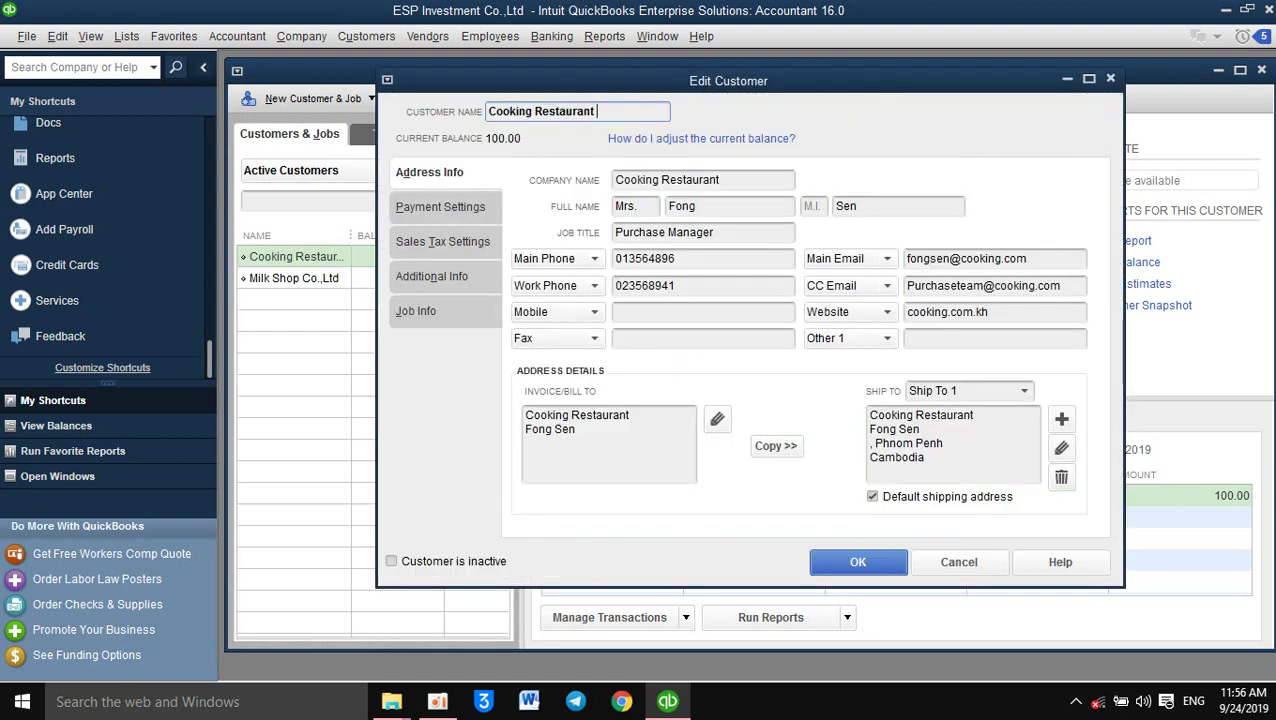
pyautogui.click(1112, 79)
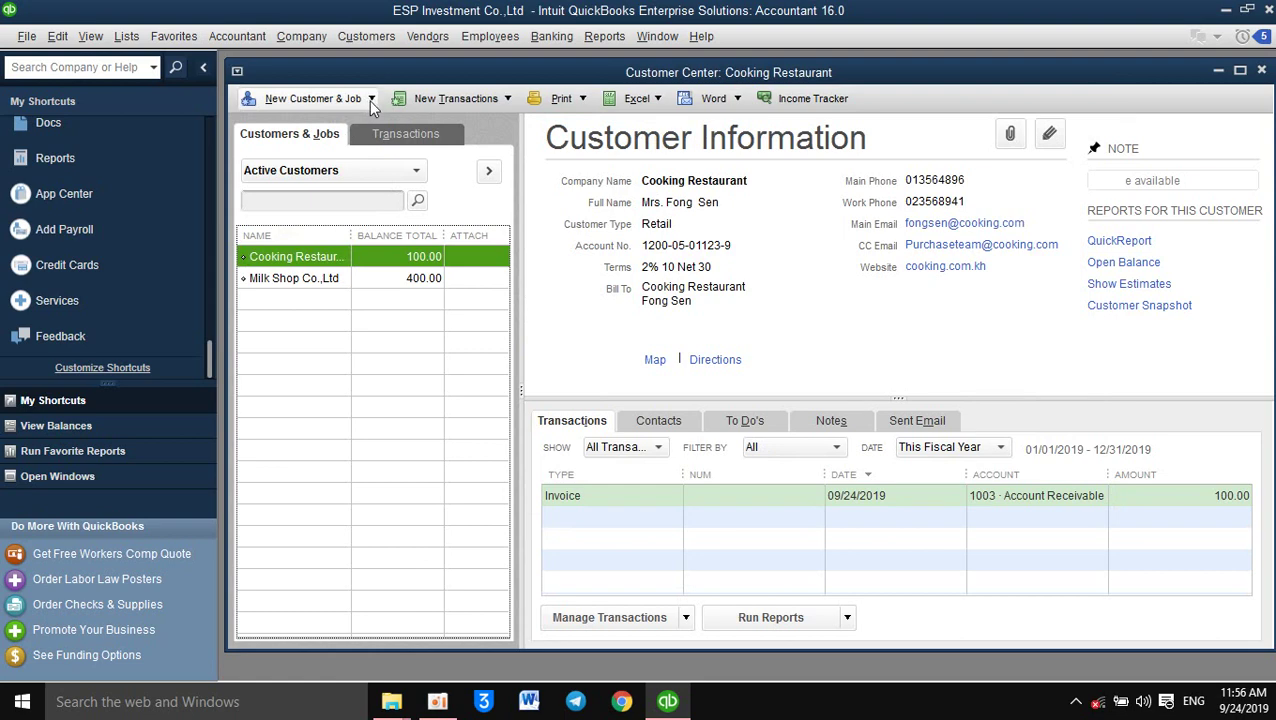
pyautogui.click(372, 100)
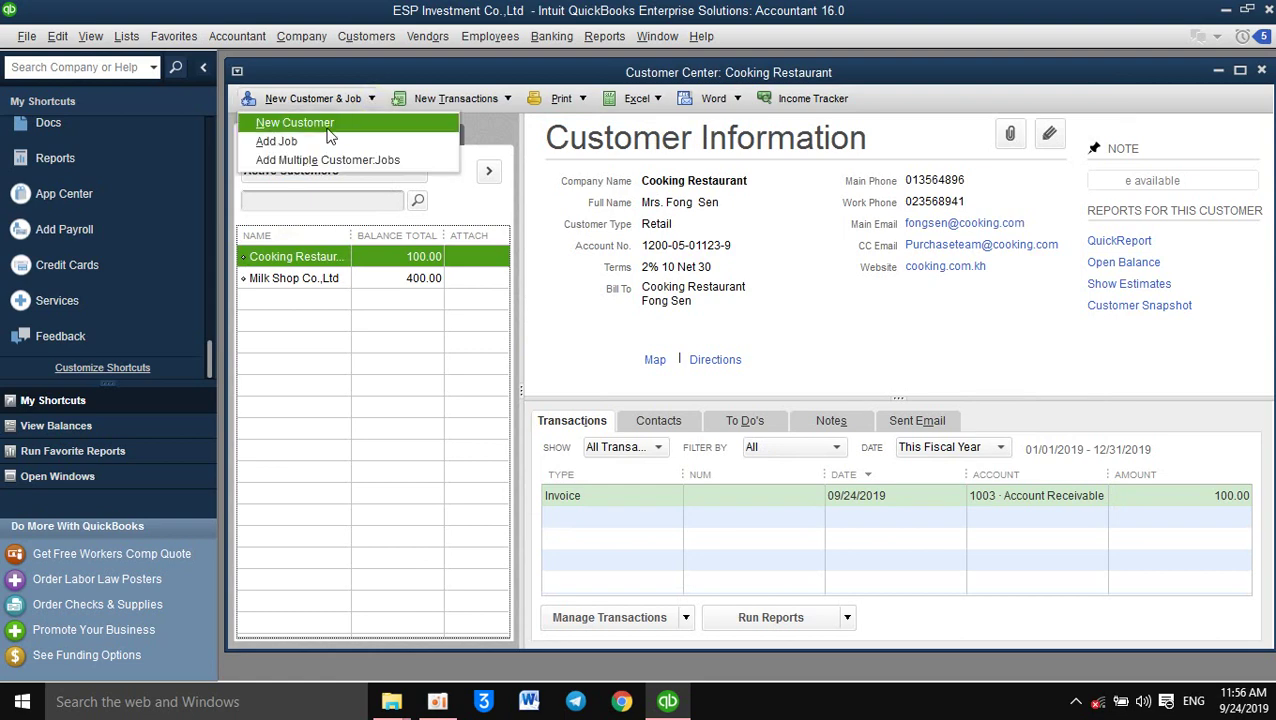
pyautogui.click(340, 363)
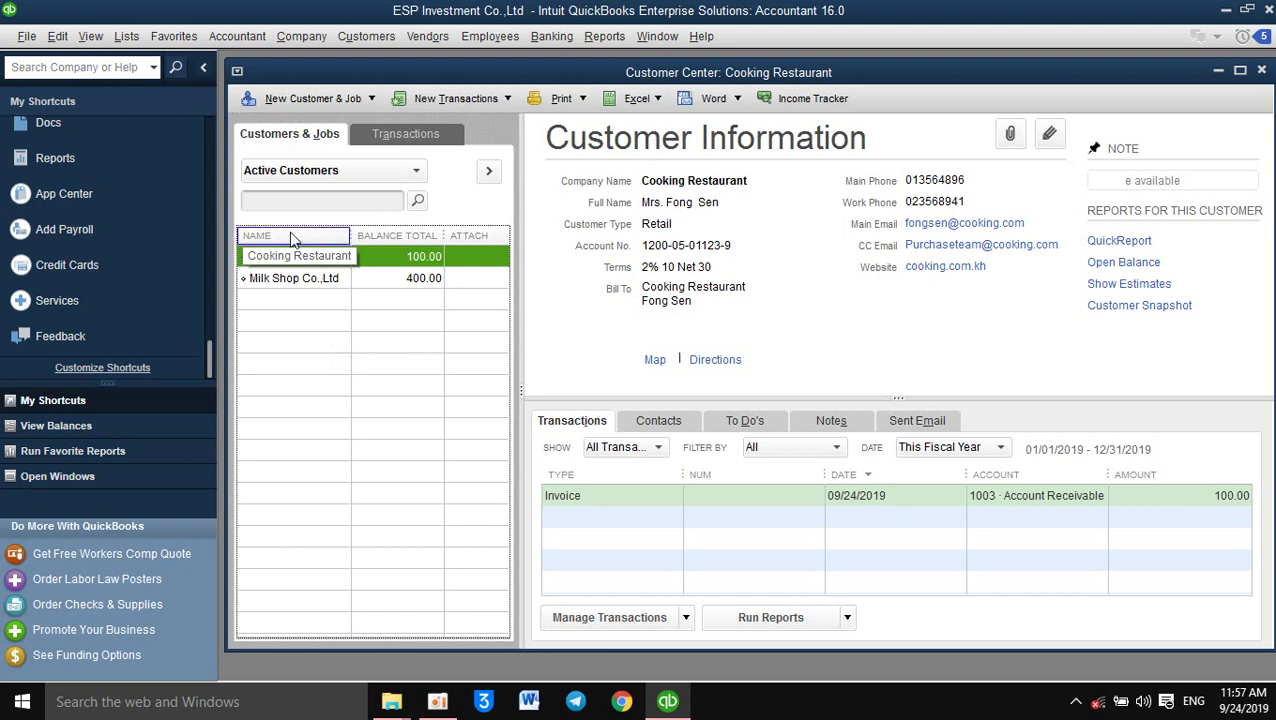
# Bring up the right-click actions menu for the Cooking Restaurant row
pyautogui.rightClick(377, 253)
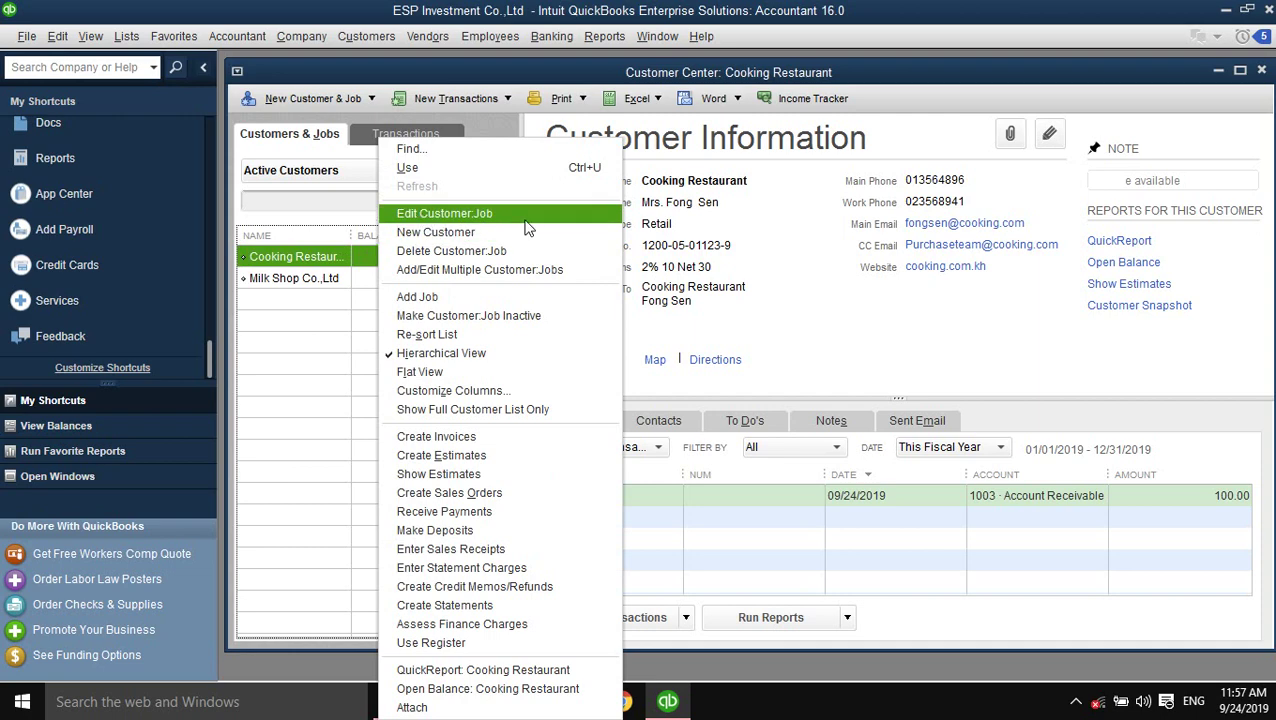
pyautogui.click(331, 342)
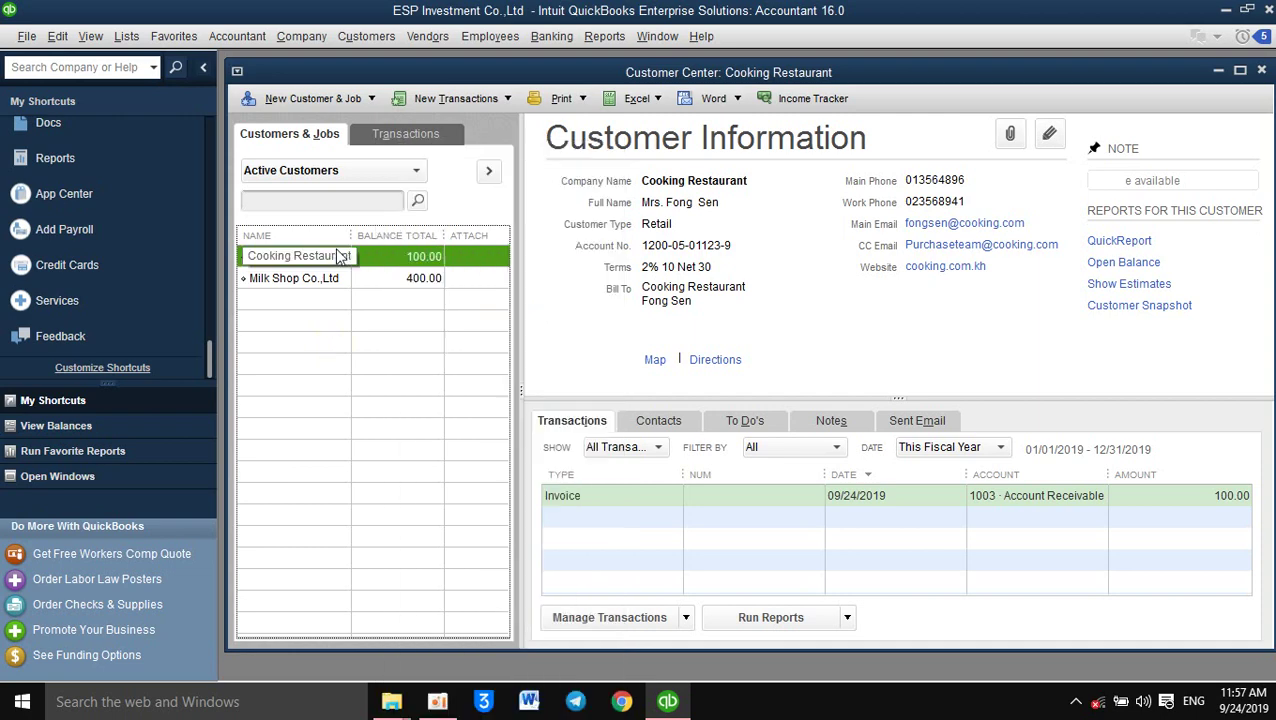
pyautogui.click(356, 256)
pyautogui.click(362, 312)
pyautogui.click(344, 278)
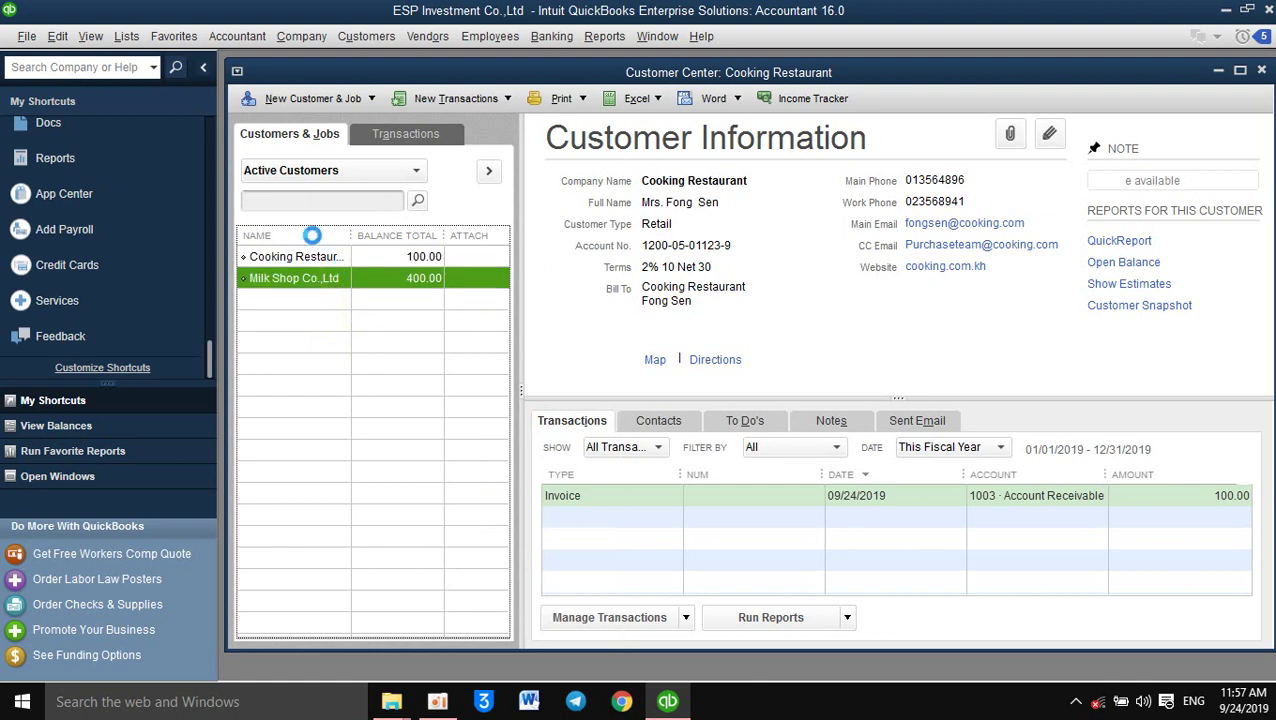
pyautogui.click(382, 254)
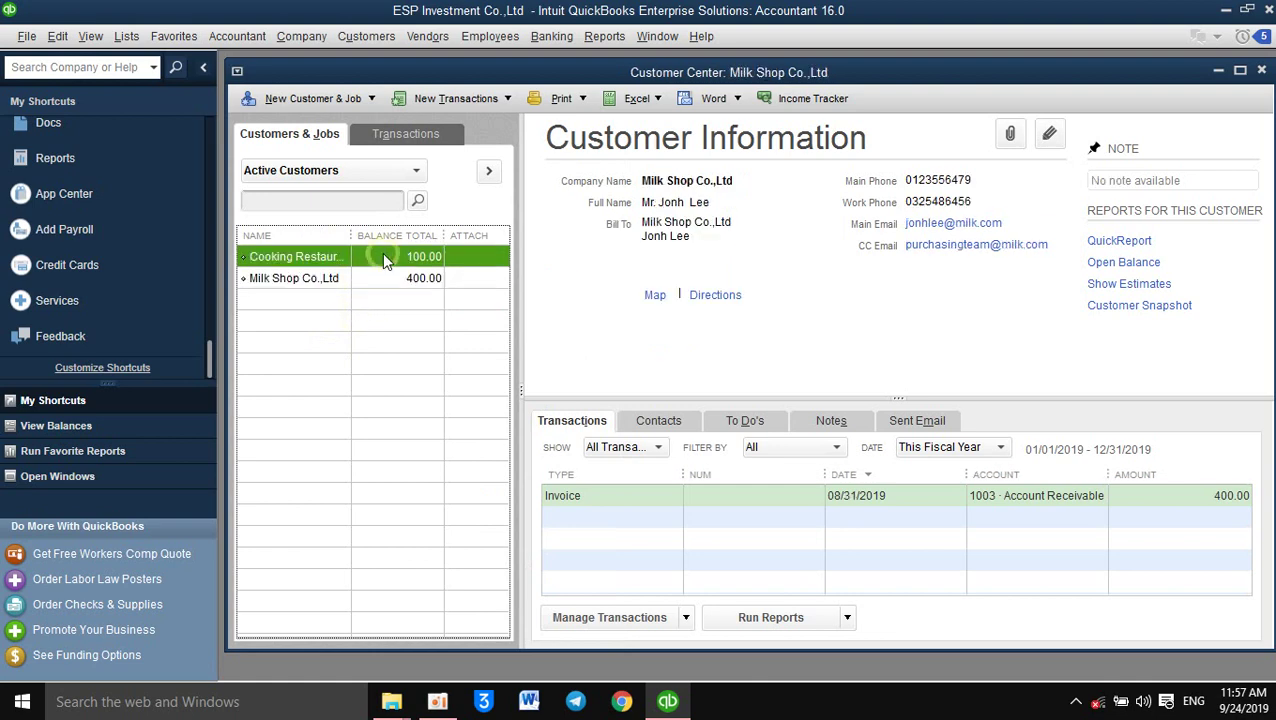
pyautogui.rightClick(382, 256)
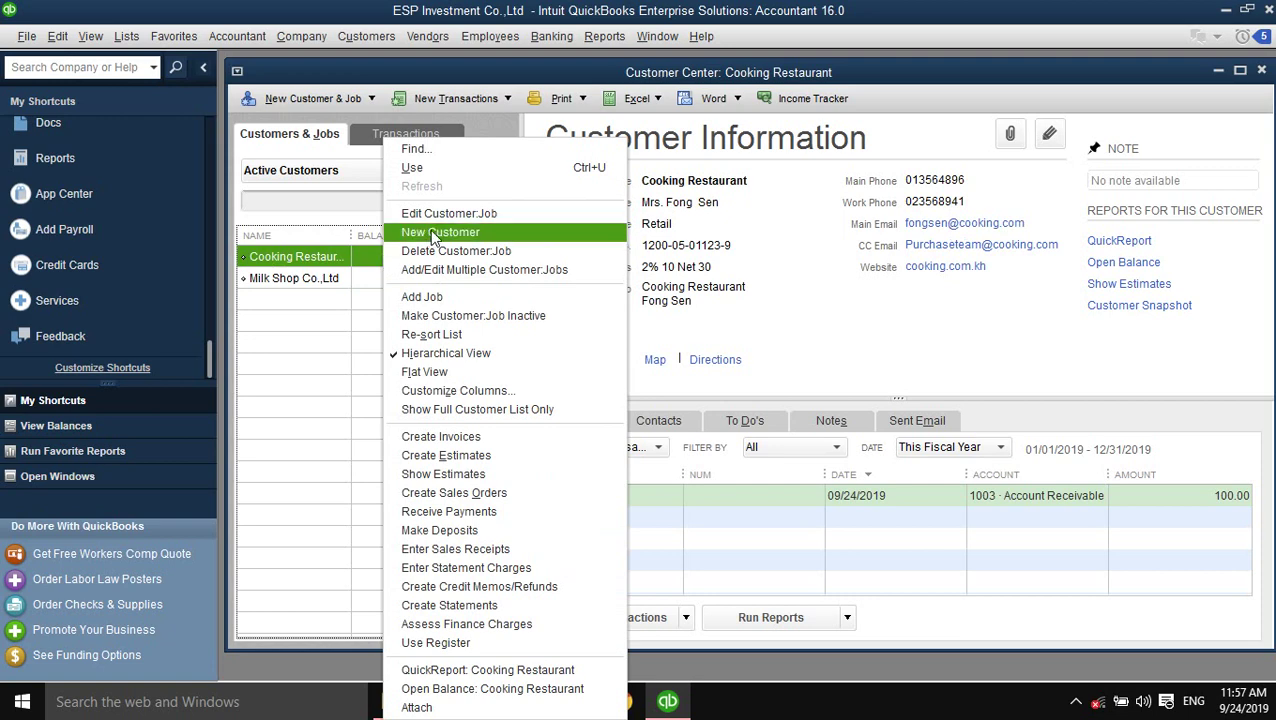
# Rename customer Cooking Restaurant to 'Cooking Restaurant Co.,Ltd', copy that name into Company Name, and save
pyautogui.click(517, 220)
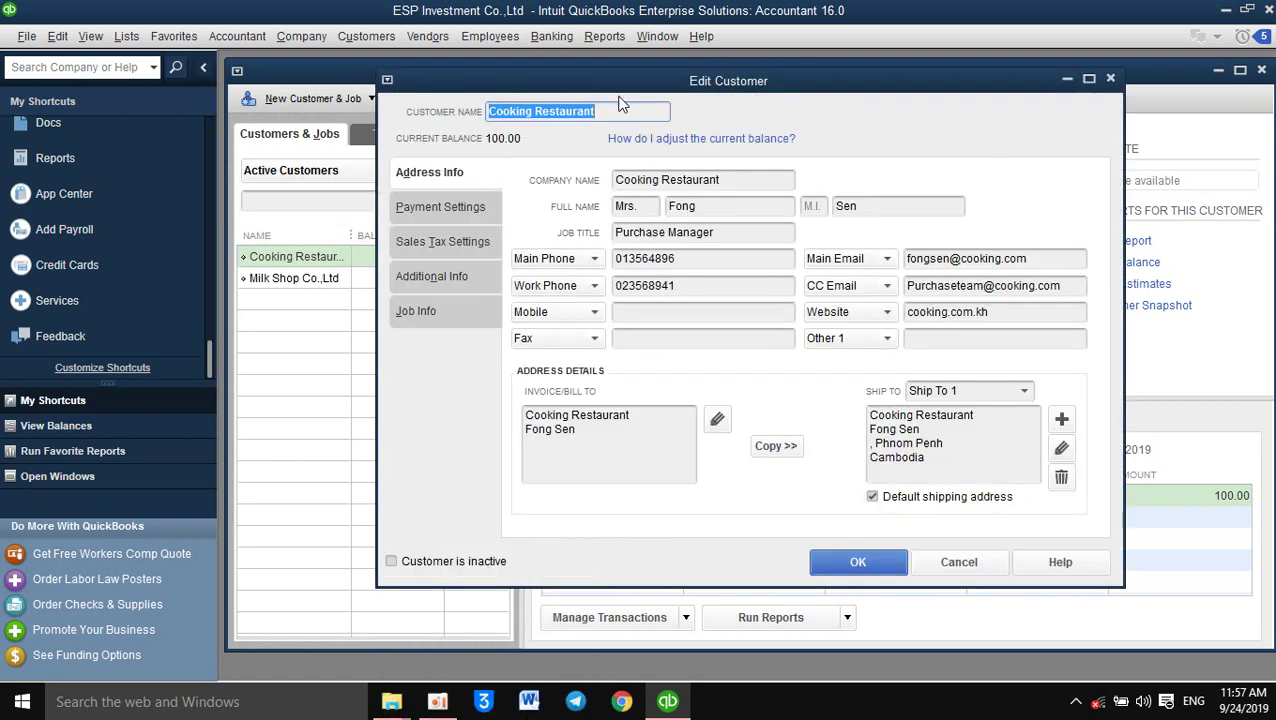
pyautogui.click(621, 113)
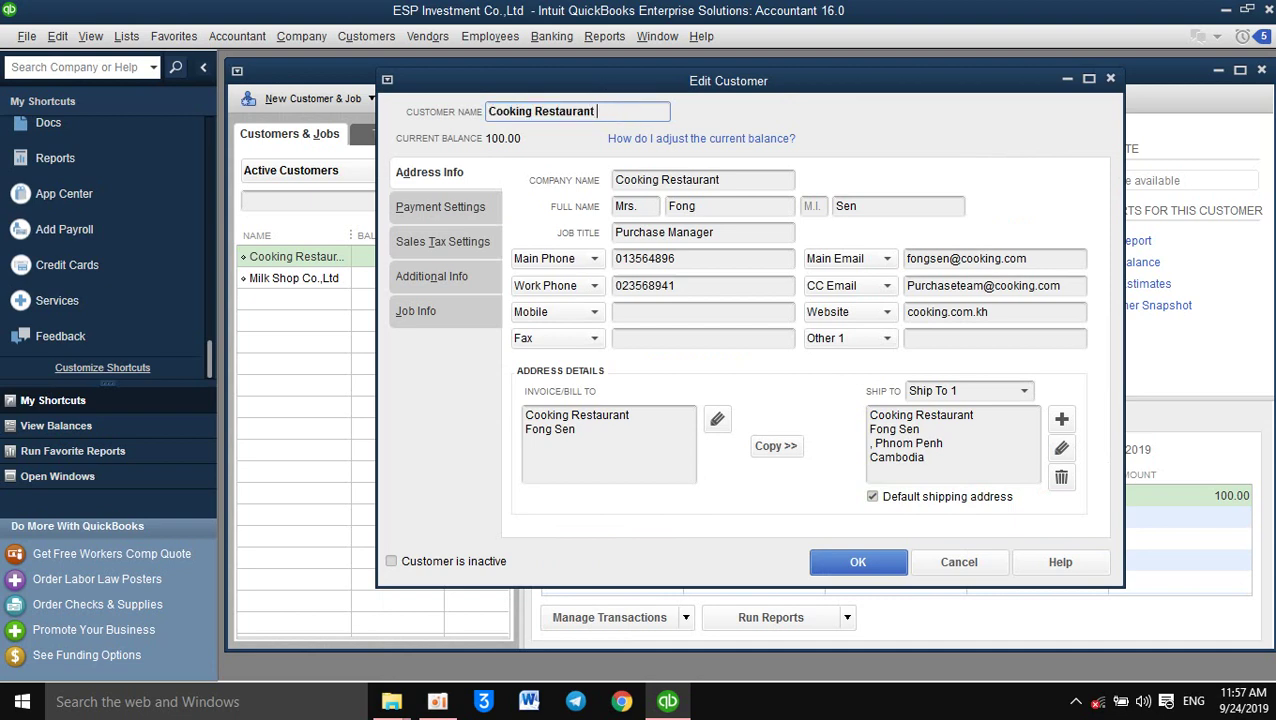
pyautogui.write('Co.,Ltd')
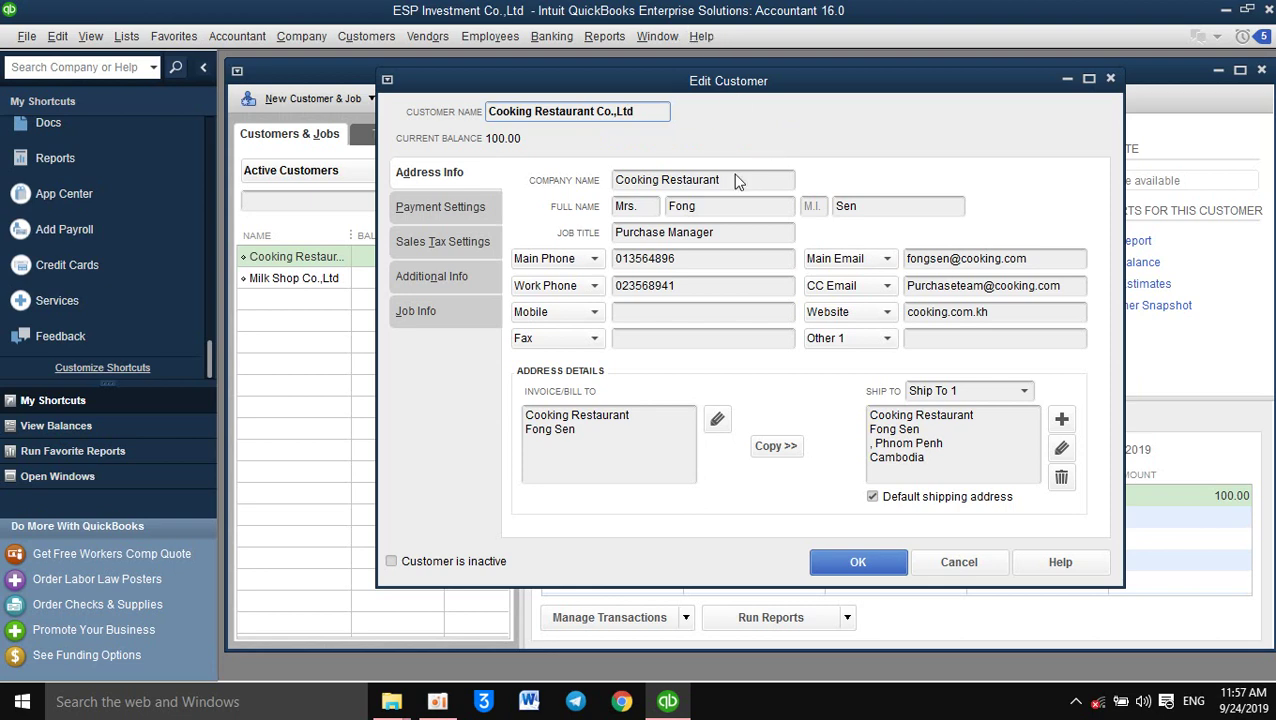
pyautogui.moveTo(654, 111); pyautogui.dragTo(480, 118)
pyautogui.hotkey('ctrl', 'c')
pyautogui.click(752, 181)
pyautogui.moveTo(752, 181); pyautogui.dragTo(577, 182)
pyautogui.hotkey('ctrl', 'v')
pyautogui.click(876, 564)
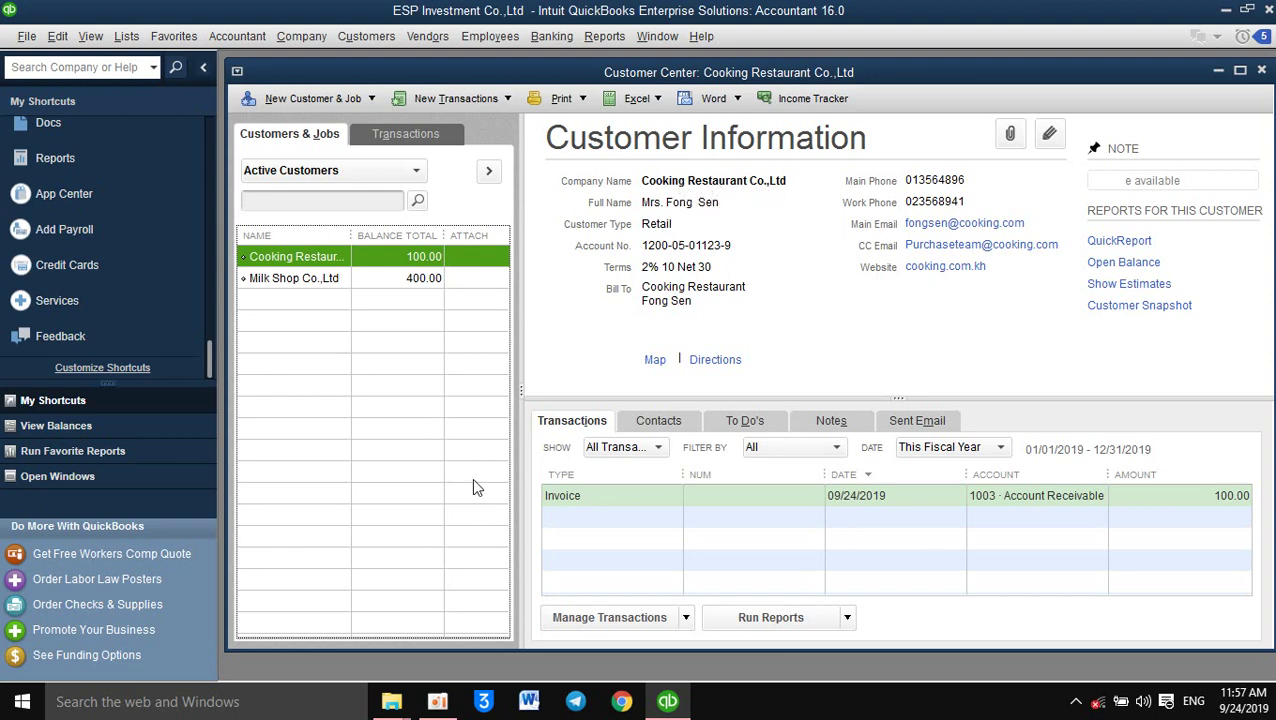
# Show Milk Shop Co.,Ltd's details and 400.00 invoice, dismissing the tip and multiple-entries editor
pyautogui.click(304, 278)
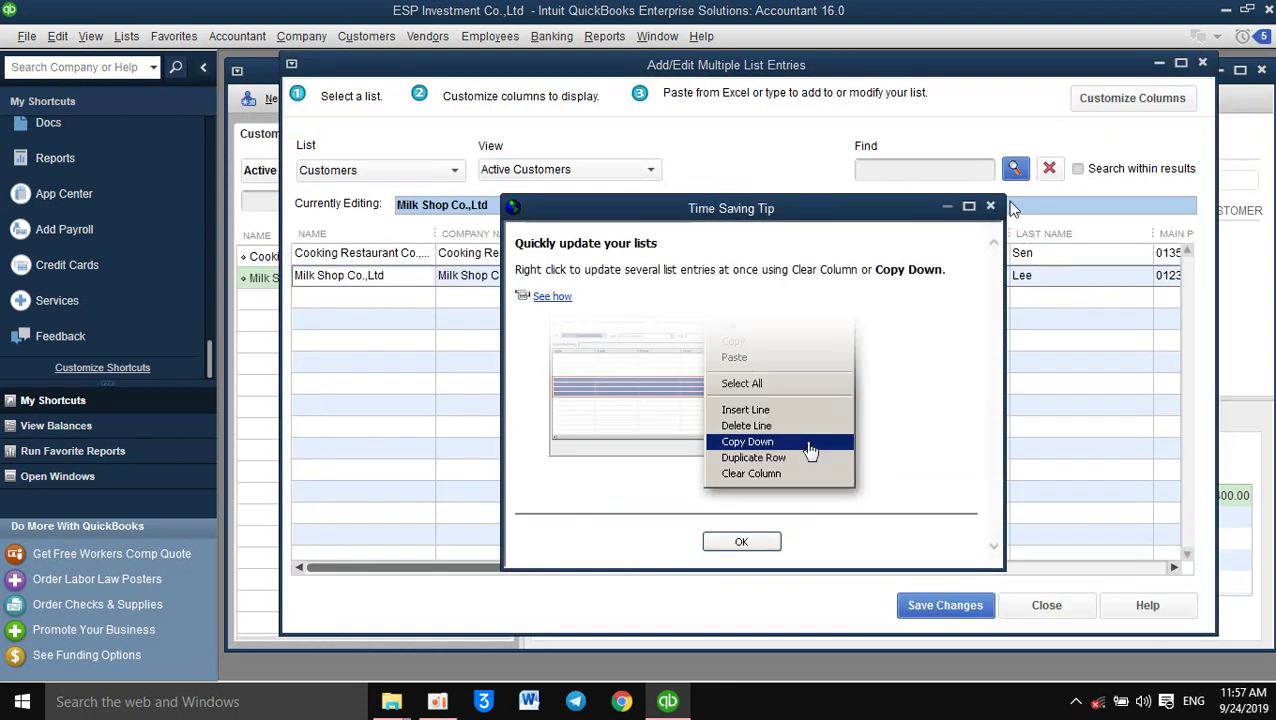
pyautogui.click(990, 207)
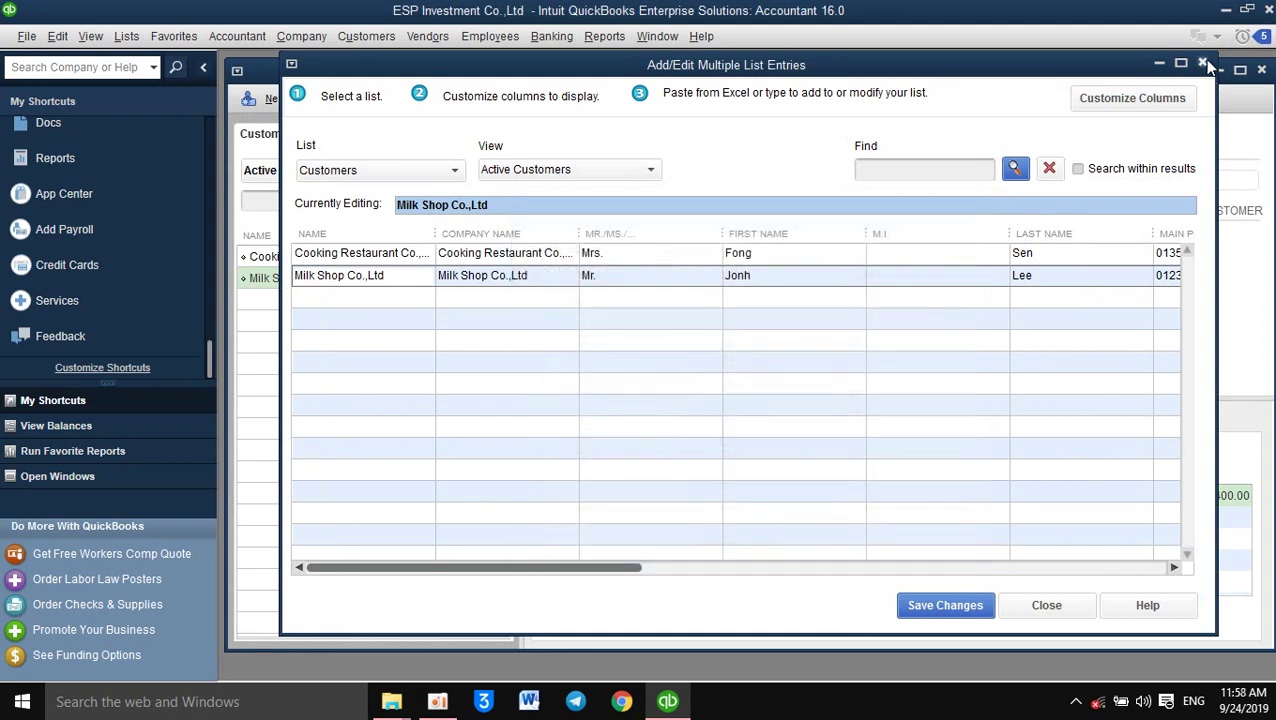
pyautogui.click(1203, 63)
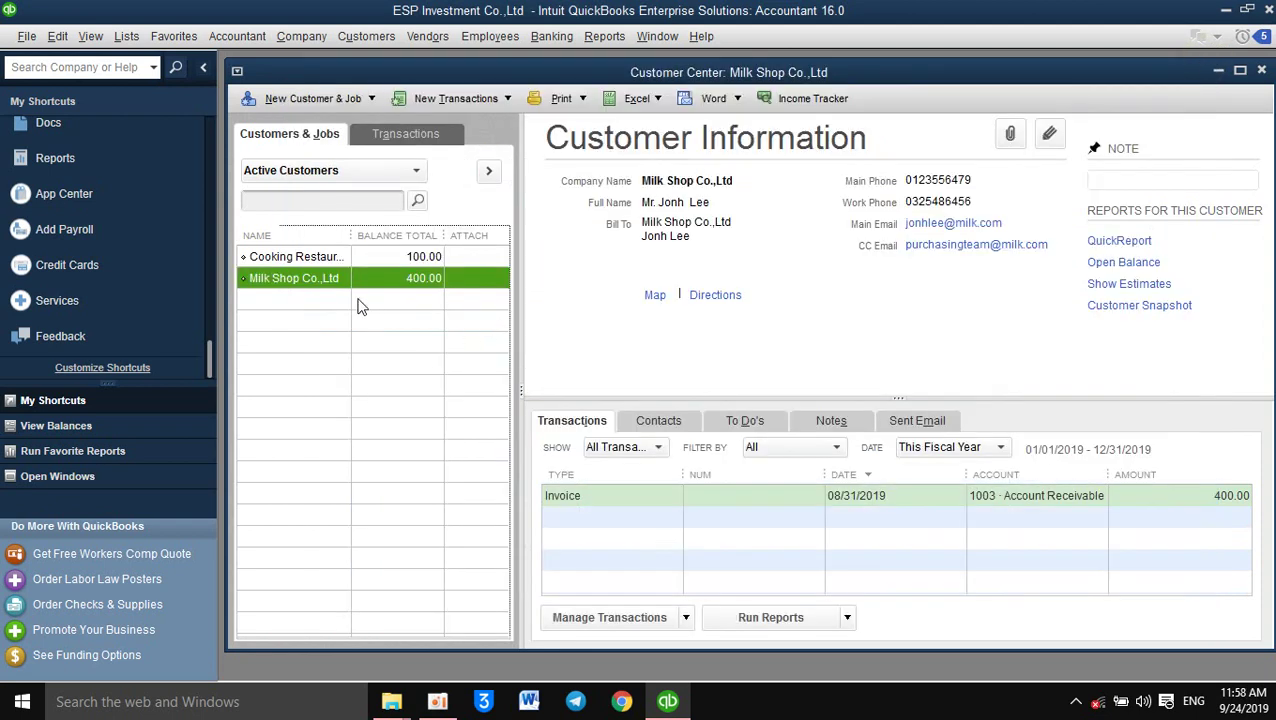
# Try deleting customer Milk Shop Co.,Ltd, then make it inactive despite its balance
pyautogui.rightClick(357, 289)
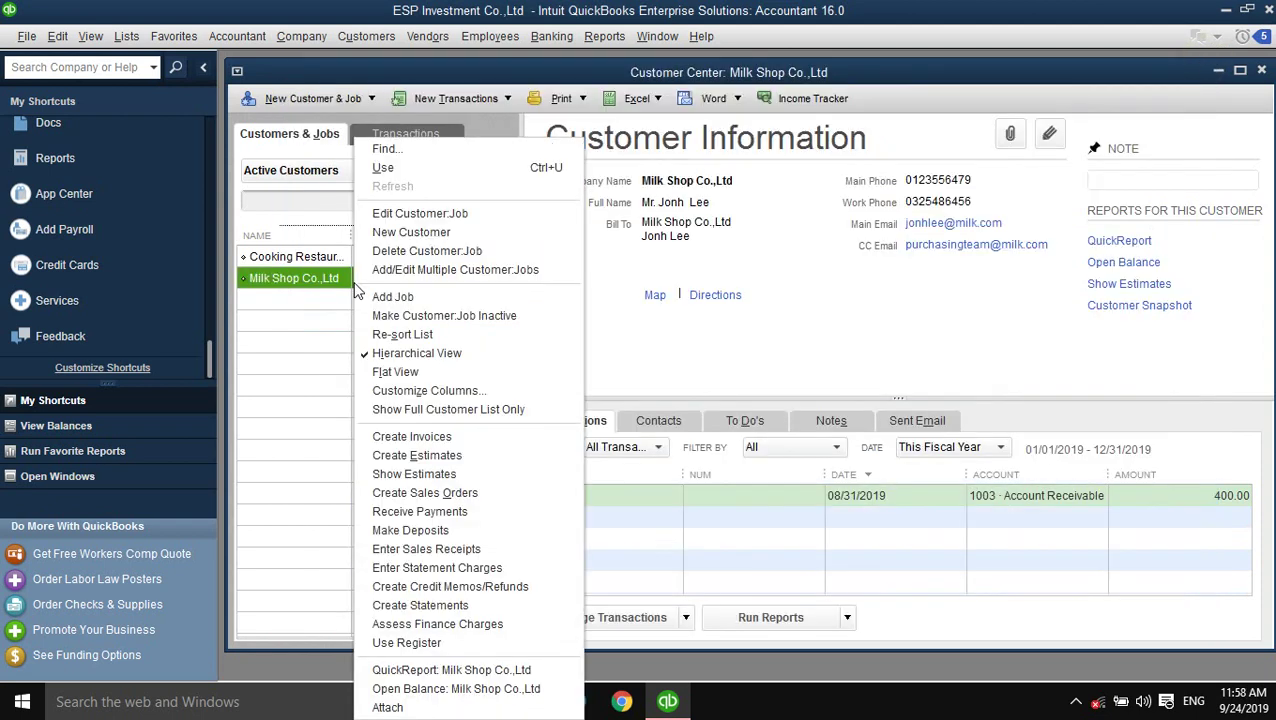
pyautogui.click(406, 250)
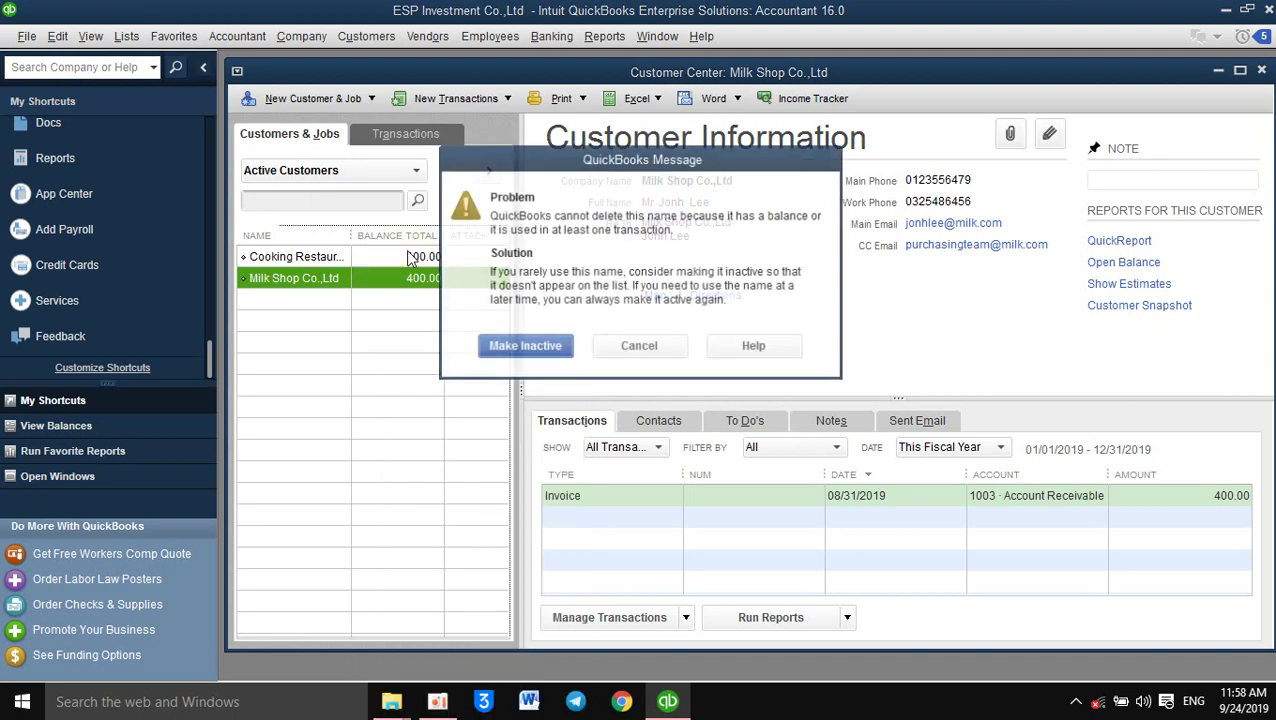
pyautogui.click(657, 346)
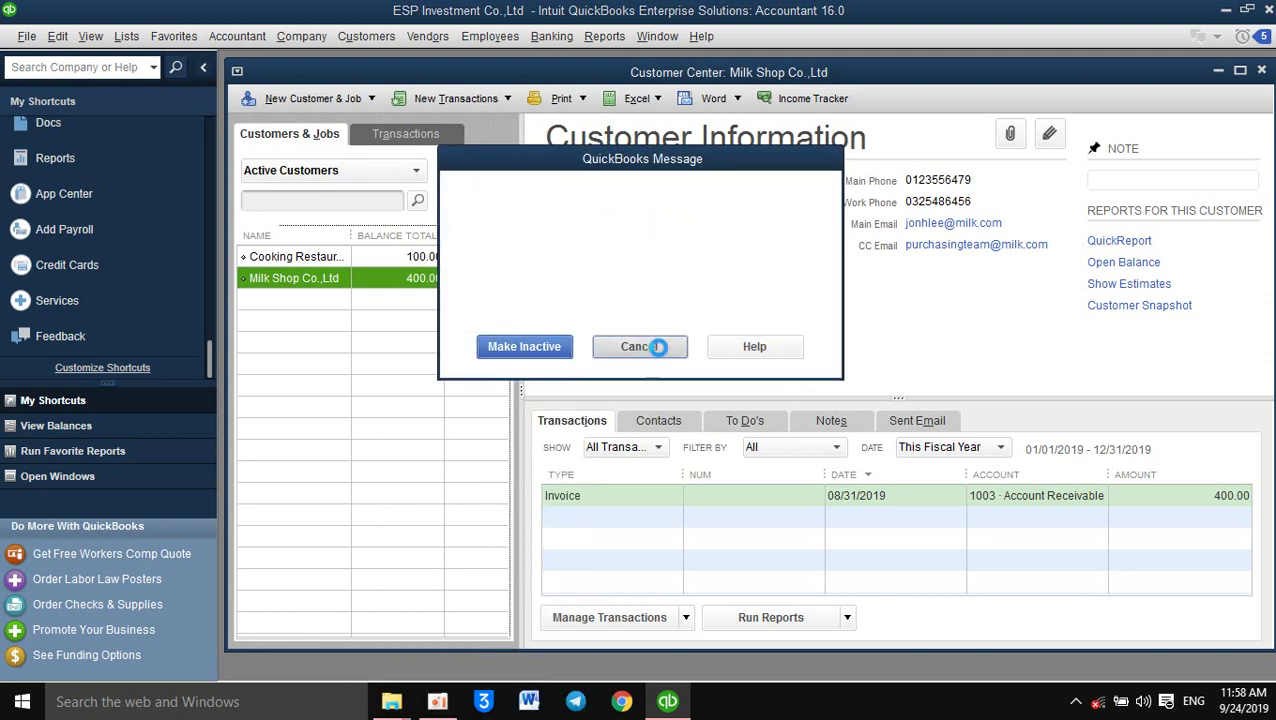
pyautogui.rightClick(298, 289)
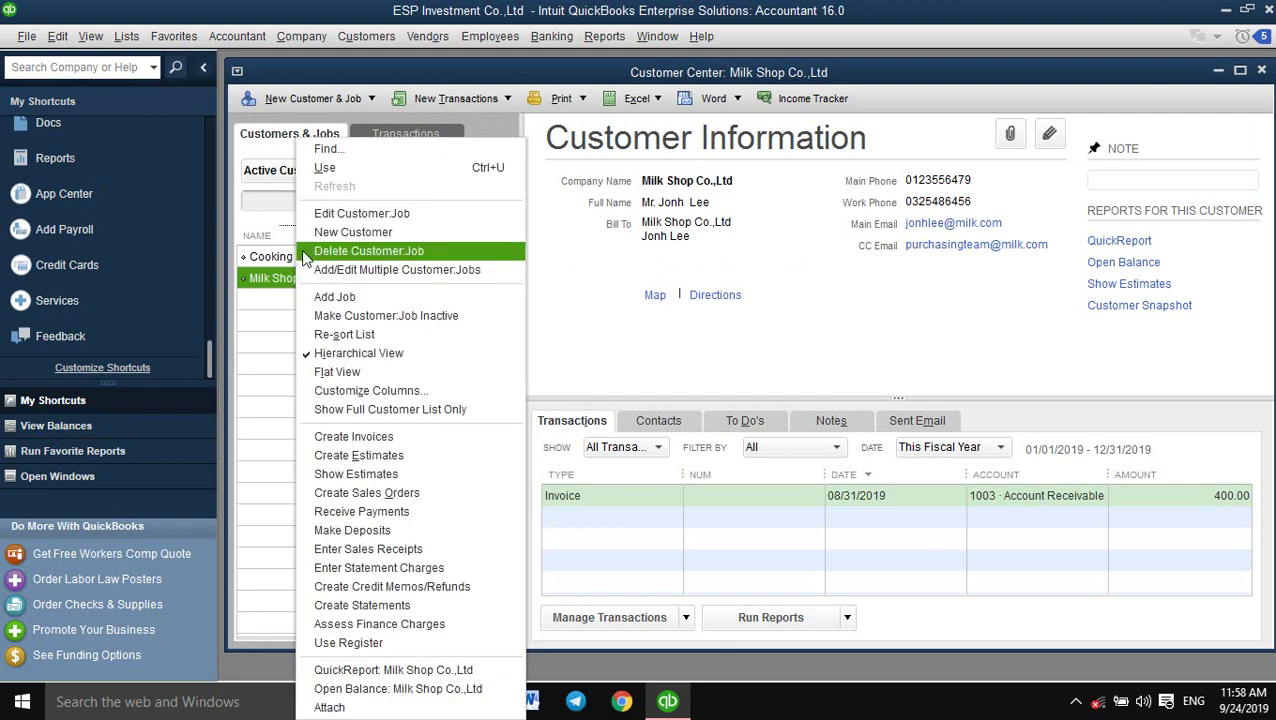
pyautogui.click(303, 251)
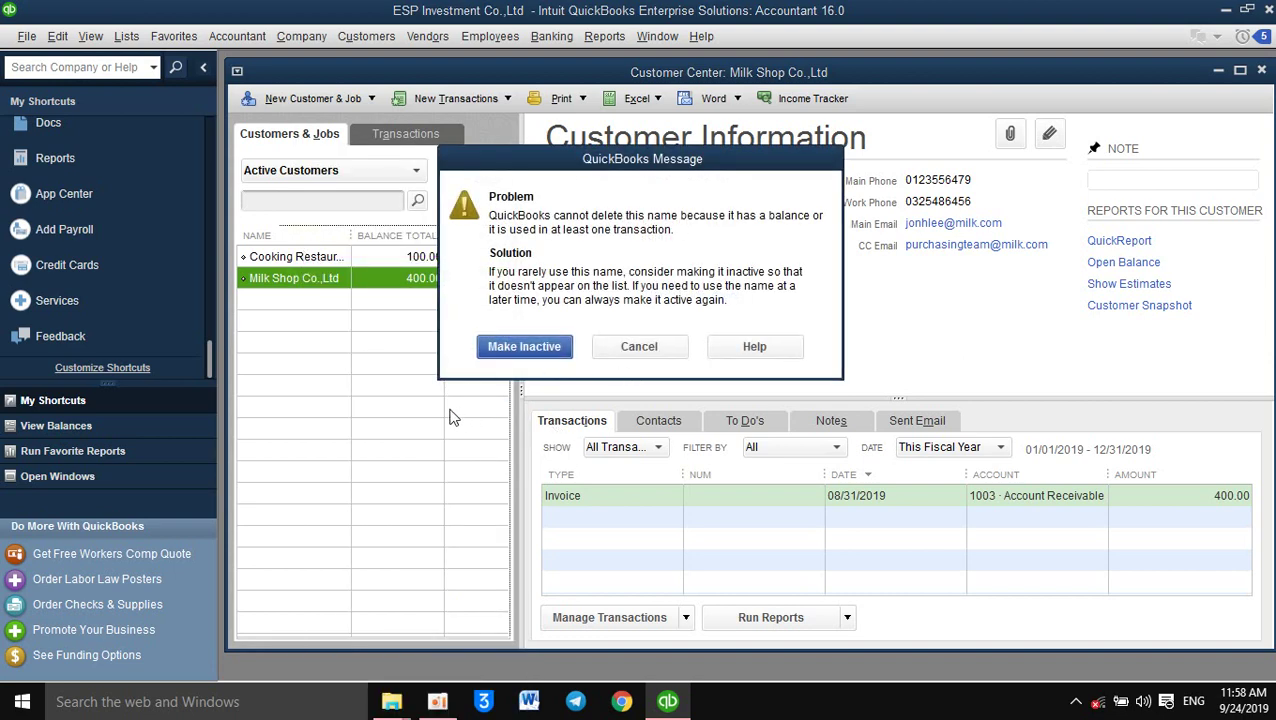
pyautogui.click(516, 347)
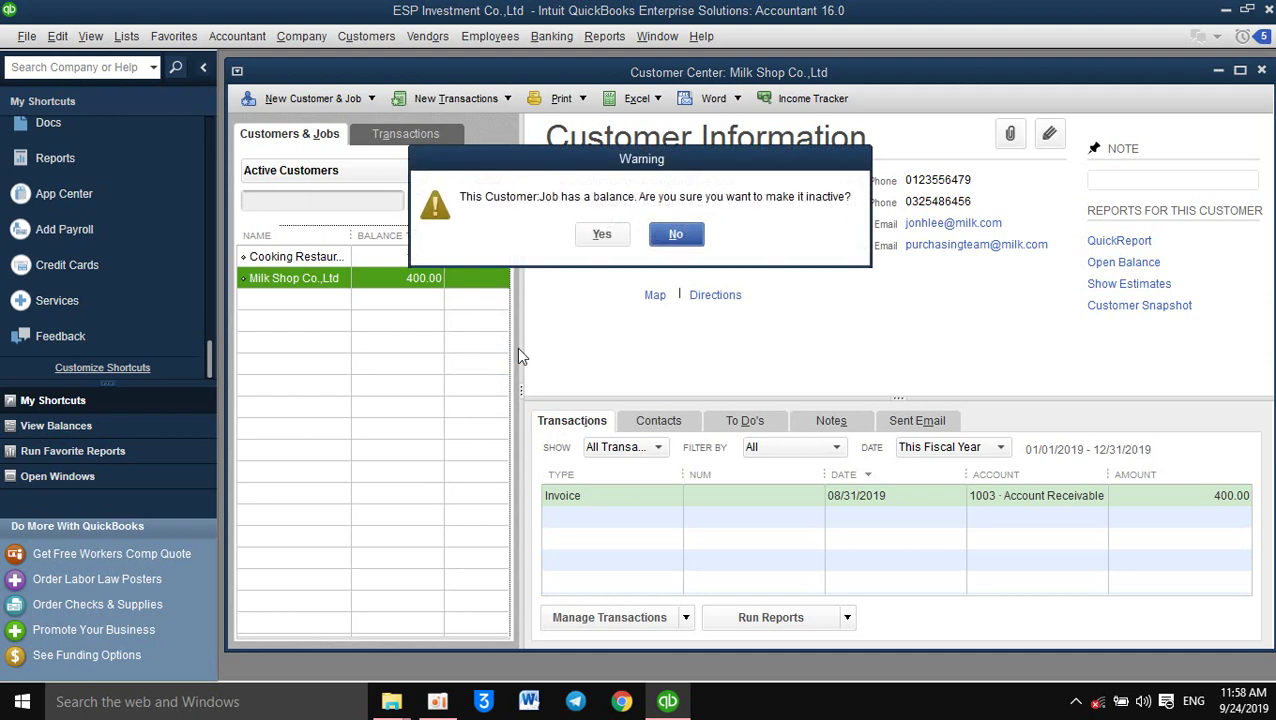
pyautogui.click(612, 234)
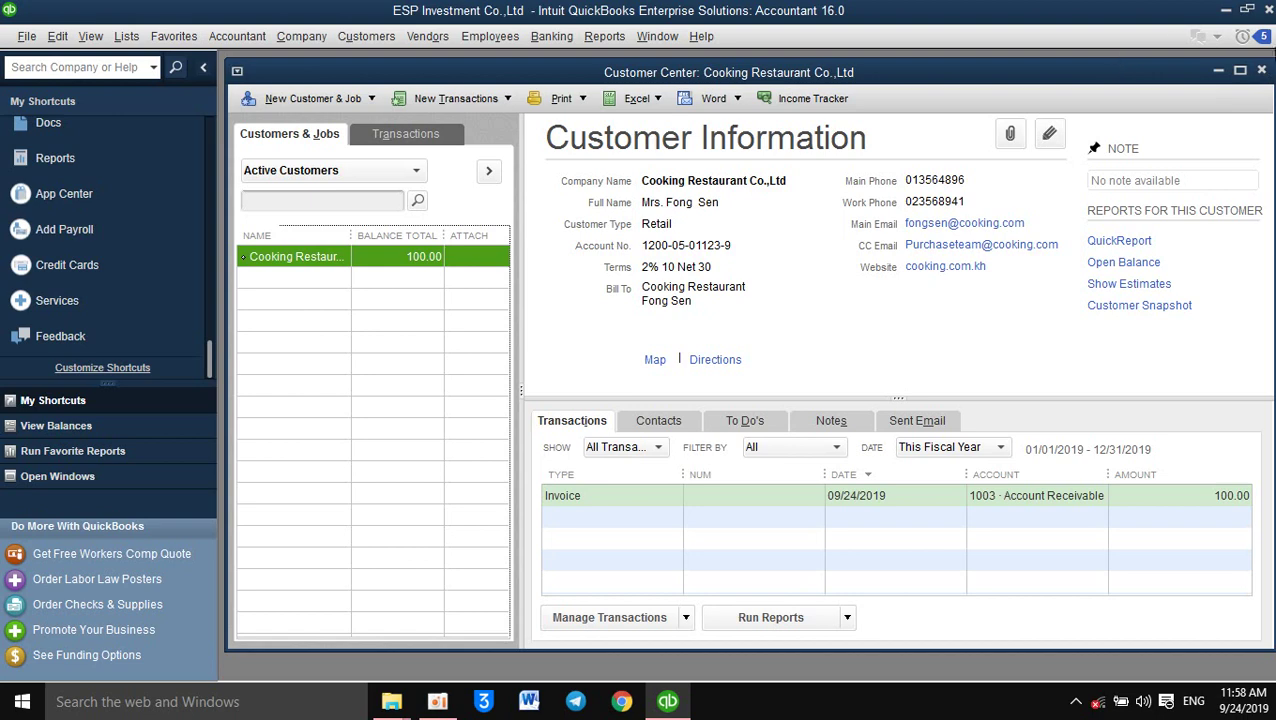
# Close the Customer Center, declining the automatic backup of company data
pyautogui.click(1268, 10)
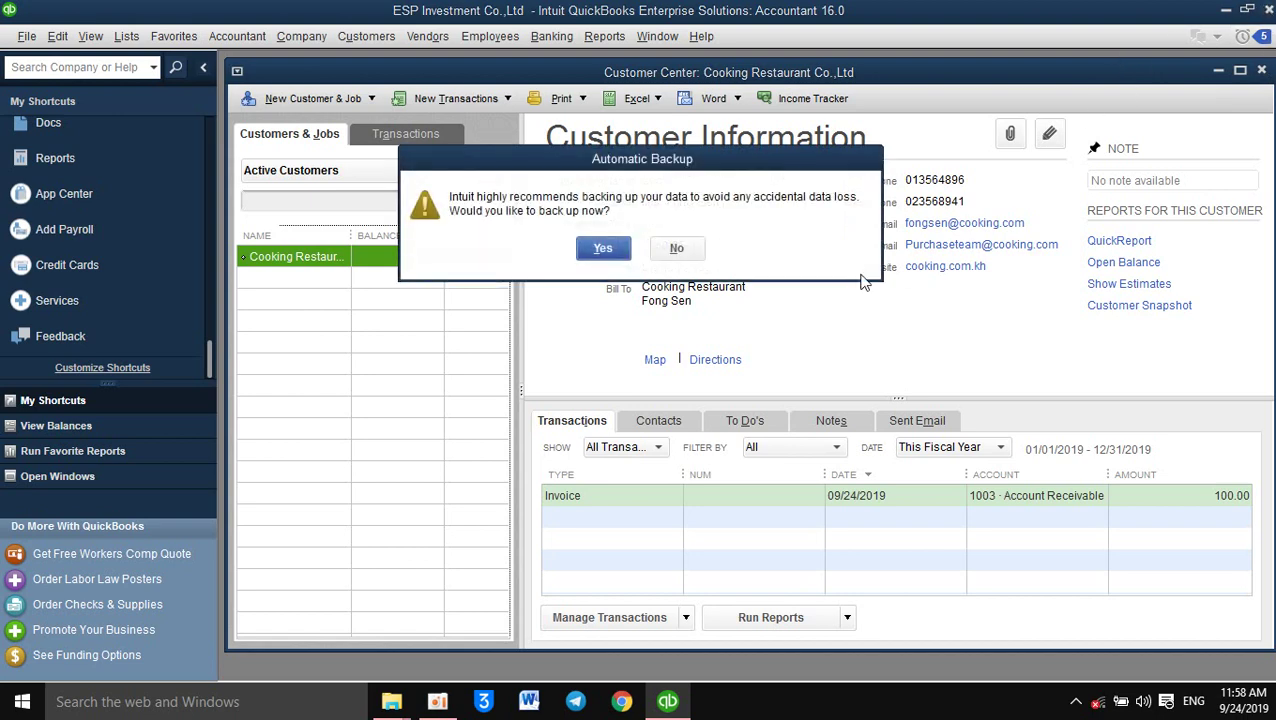
pyautogui.click(682, 248)
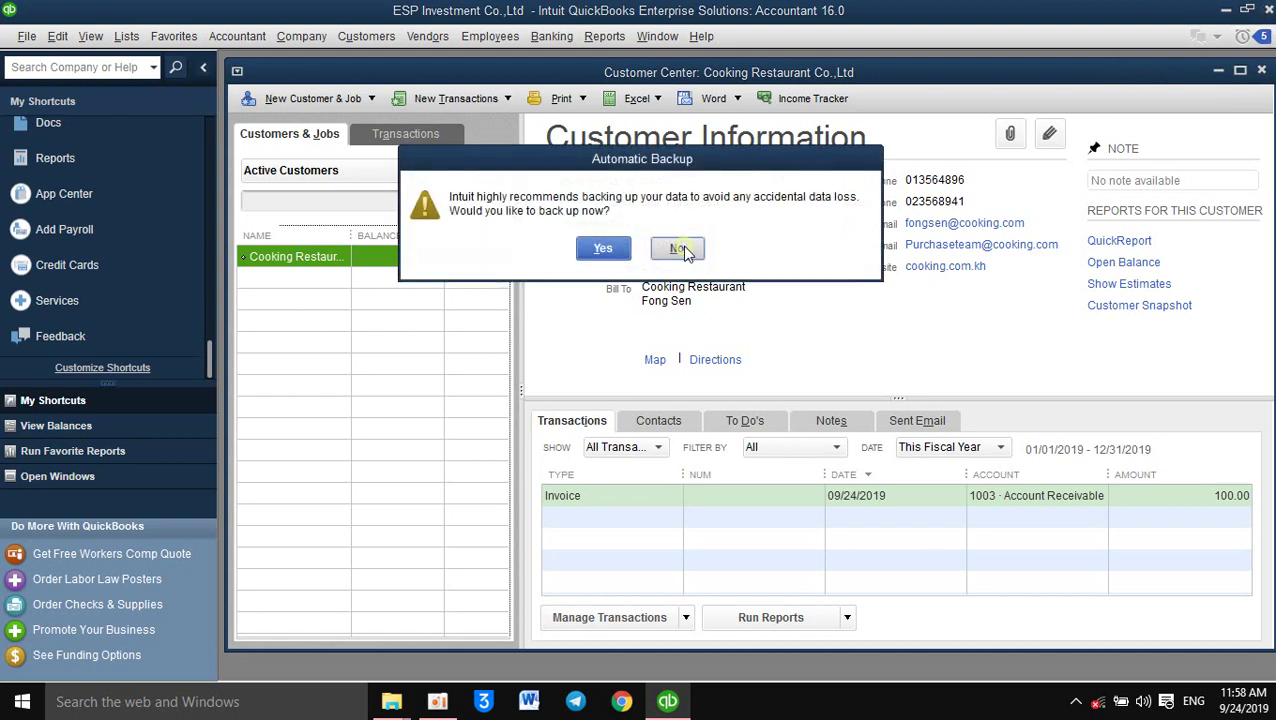